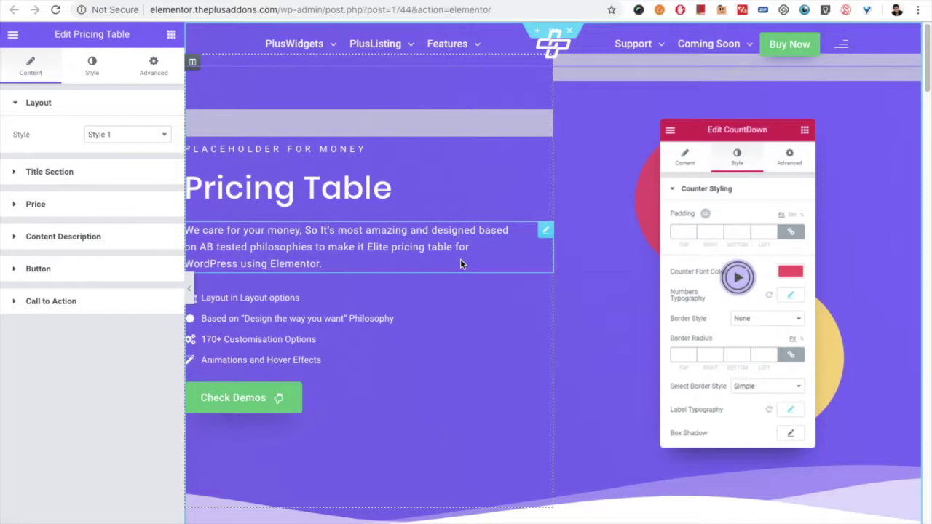
Select the pricing table widget and expand its Title Section, leaving the layout style unchanged
scroll(460, 258, "down", 4)
scroll(361, 279, "down", 3)
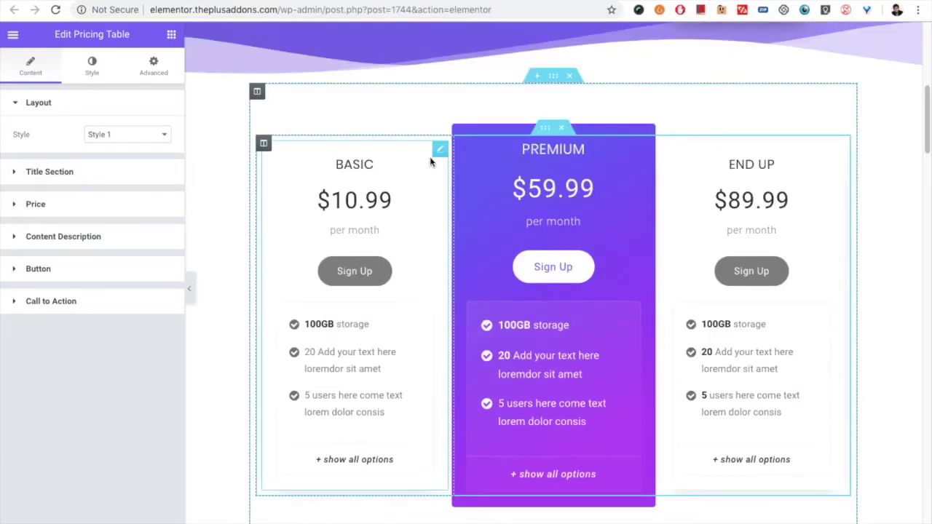
left_click(438, 151)
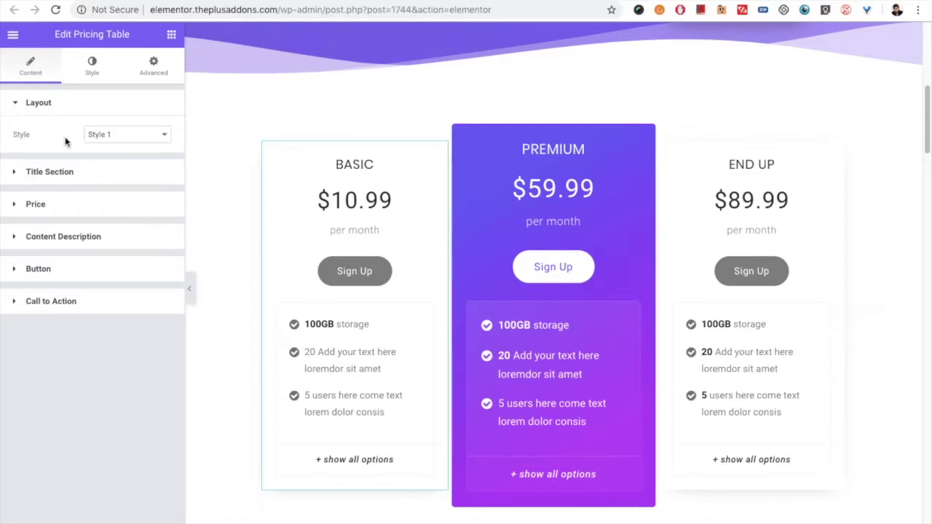
left_click(99, 137)
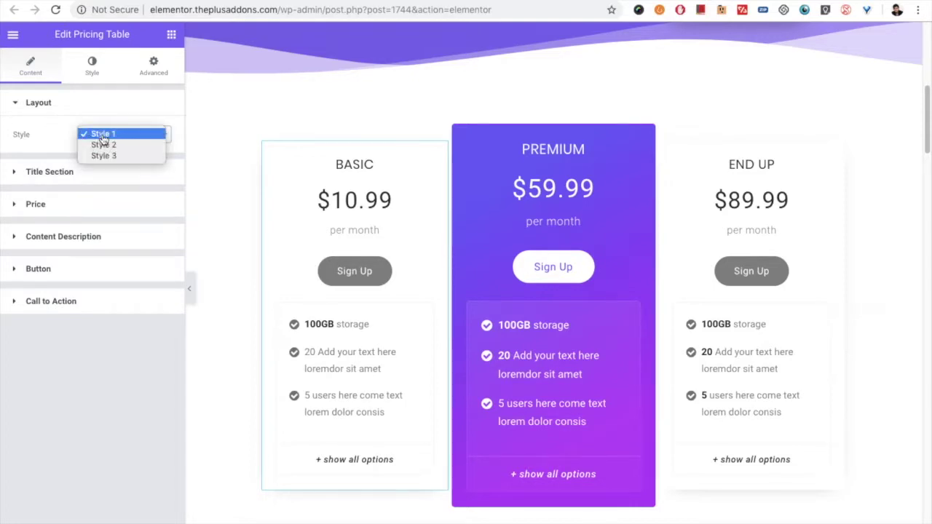
left_click(47, 132)
left_click(65, 182)
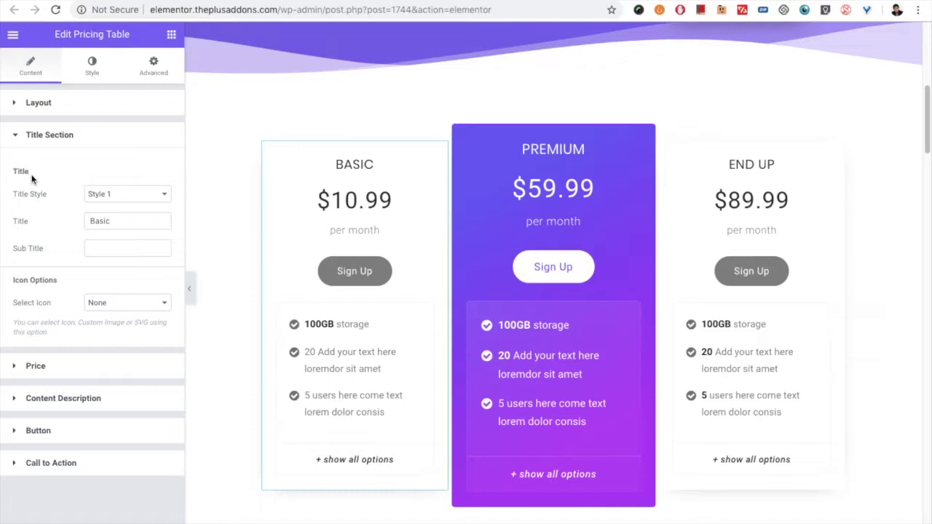
Enter 'sub title' as the Basic card's subtitle, keeping title style and title 'Basic'
left_click(118, 193)
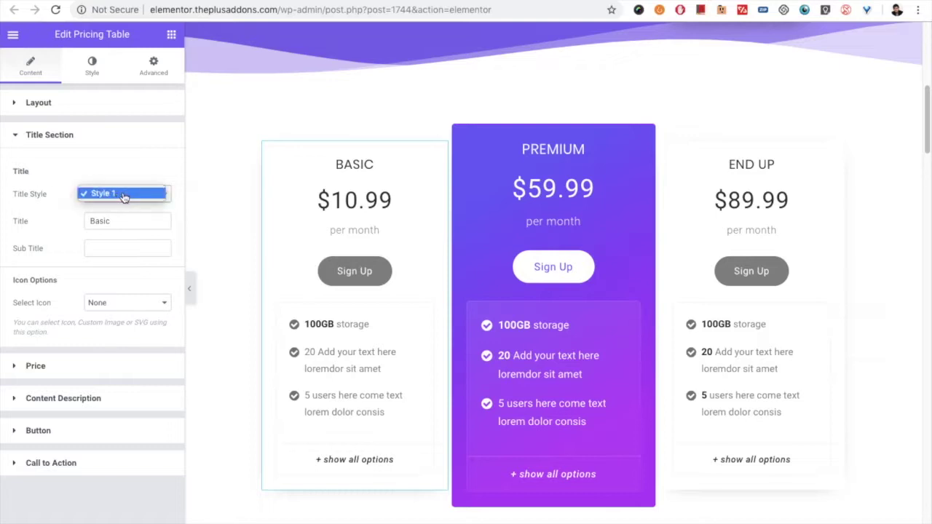
left_click(72, 211)
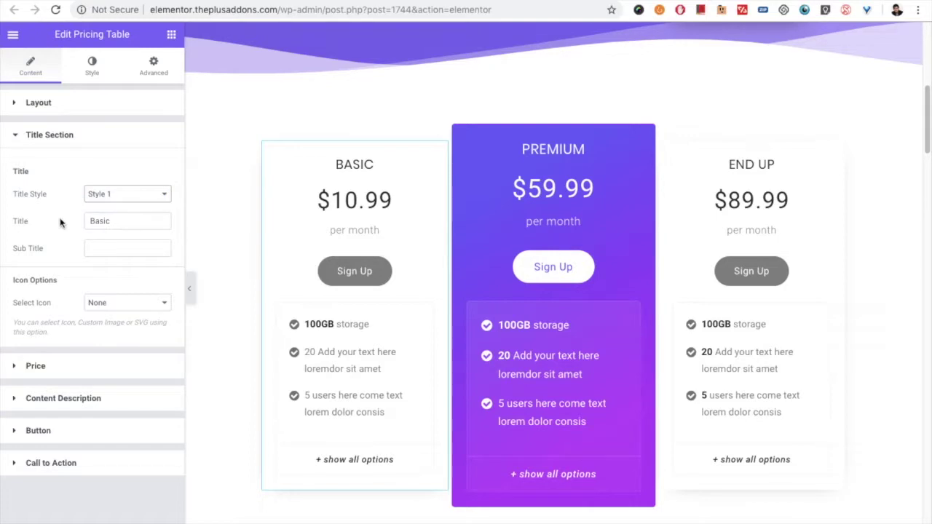
left_click(112, 221)
left_click(93, 243)
type("sub title")
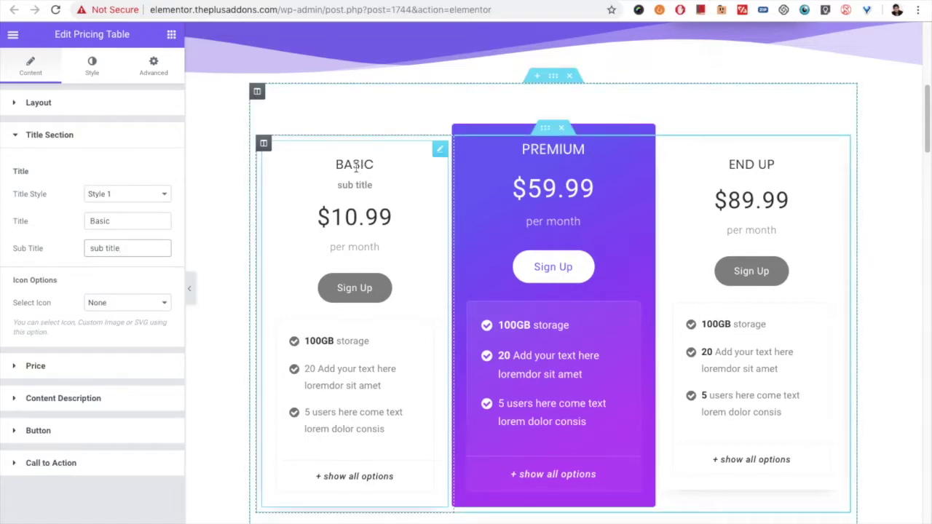
left_click(105, 303)
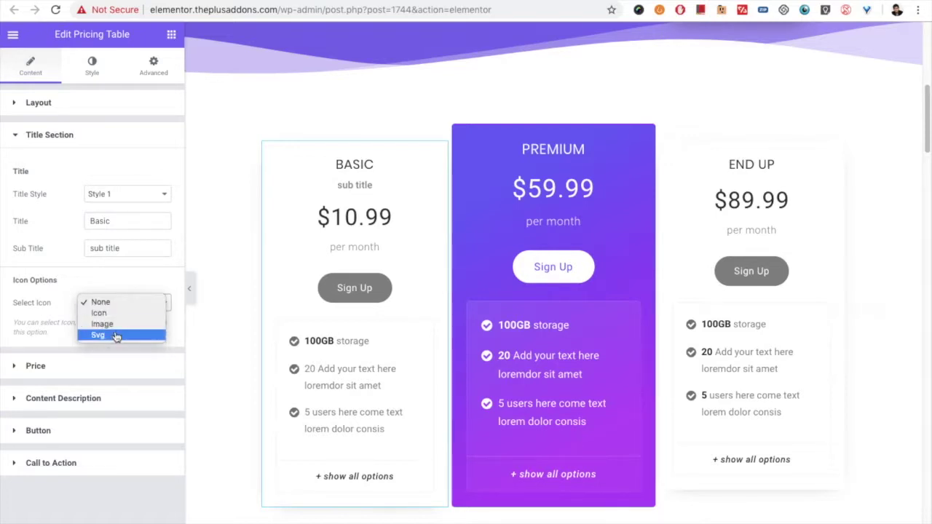
Set the card icon to SVG using the pre-built '7. Calendar' icon
left_click(115, 336)
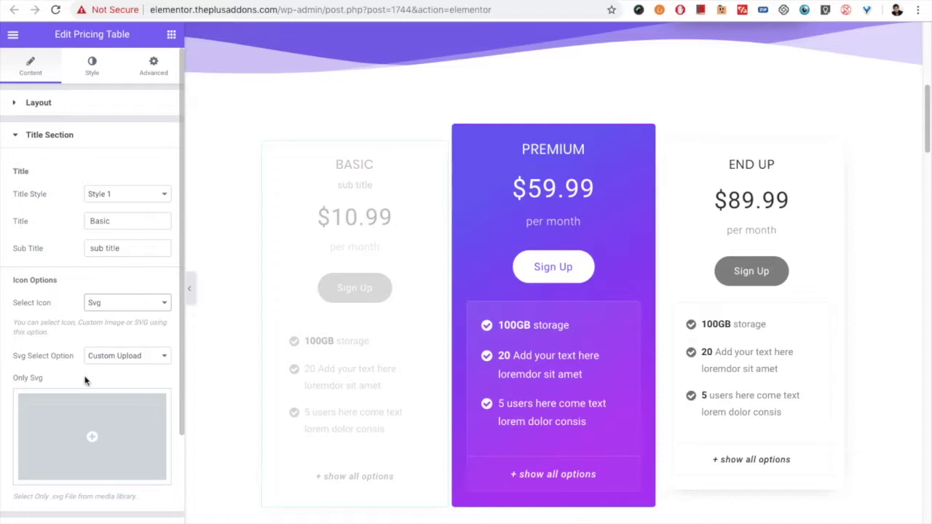
scroll(94, 342, "down", 1)
left_click(109, 329)
left_click(121, 340)
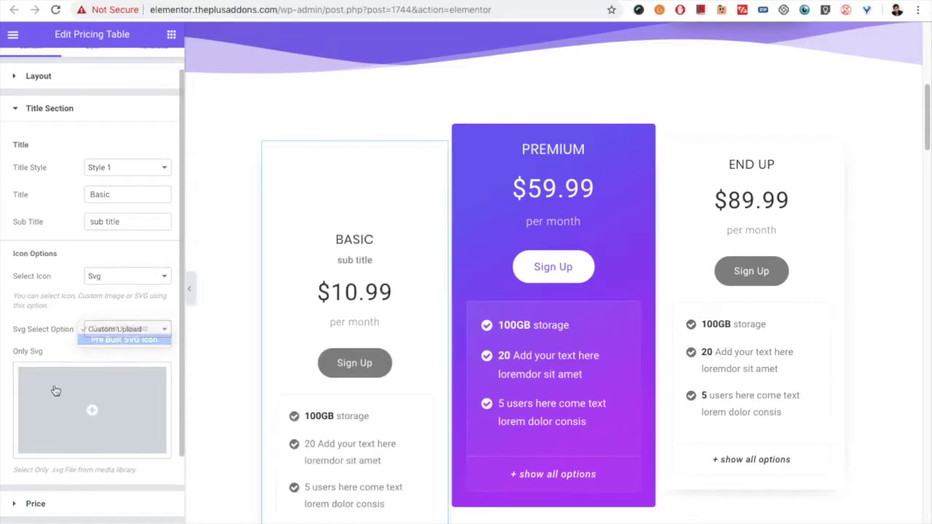
left_click(100, 379)
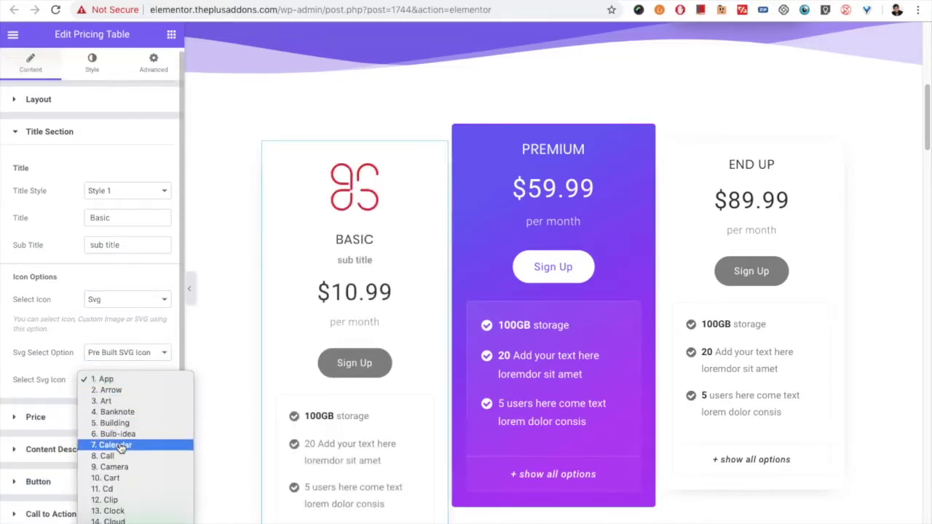
key("Return")
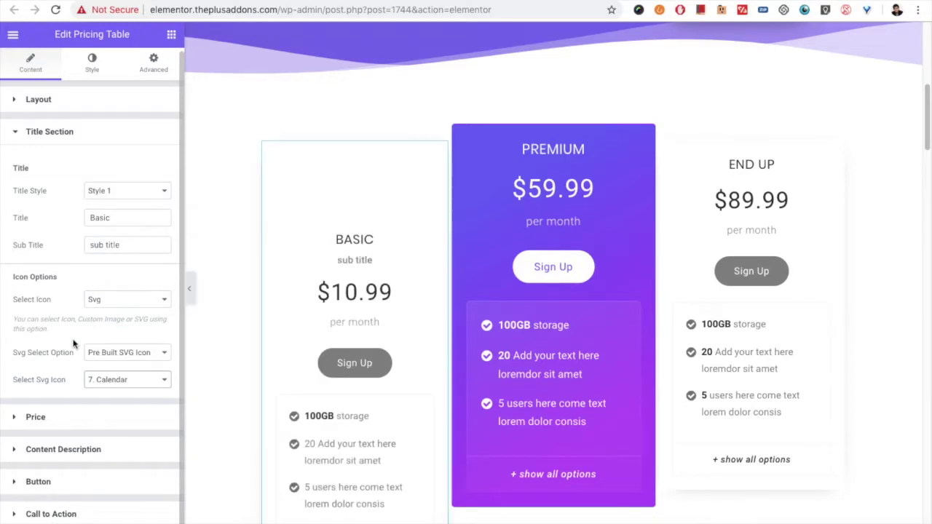
scroll(413, 295, "down", 2)
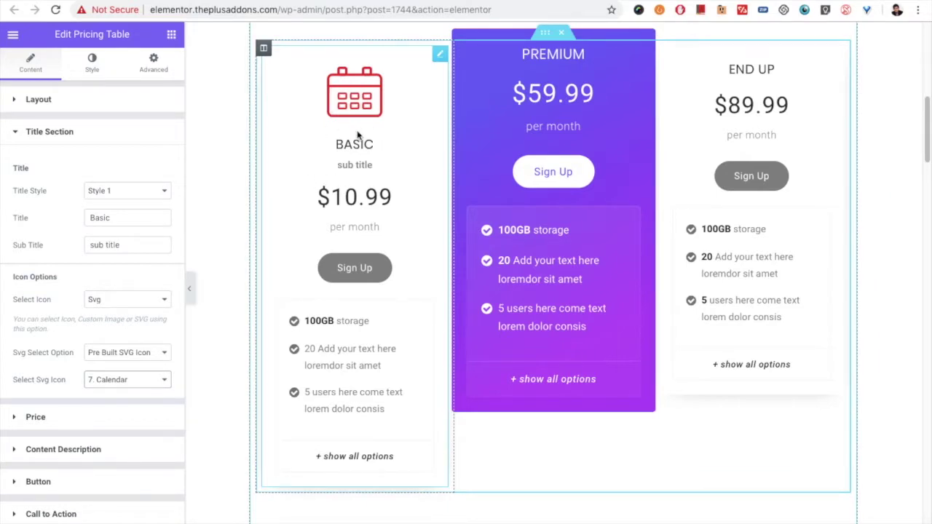
Change the card icon to a font icon: Icons Mind 'Add Cart'
left_click(93, 300)
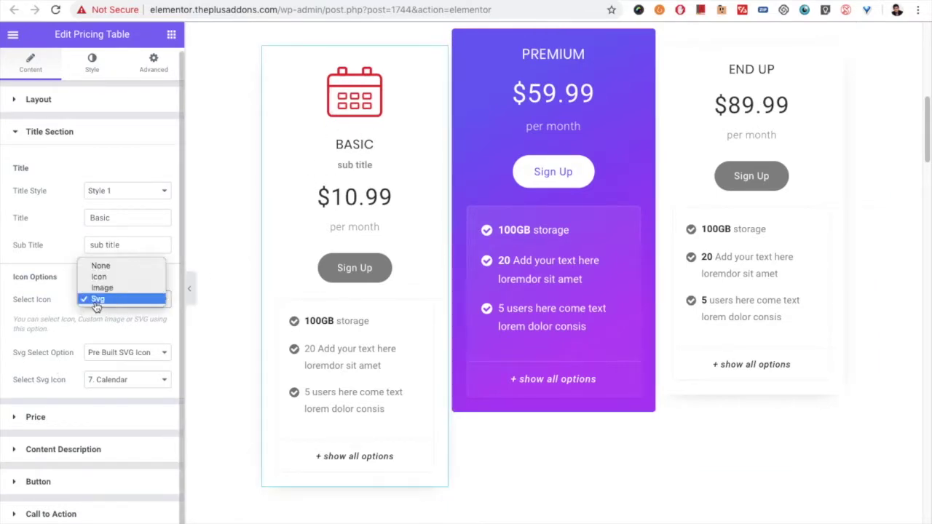
left_click(97, 280)
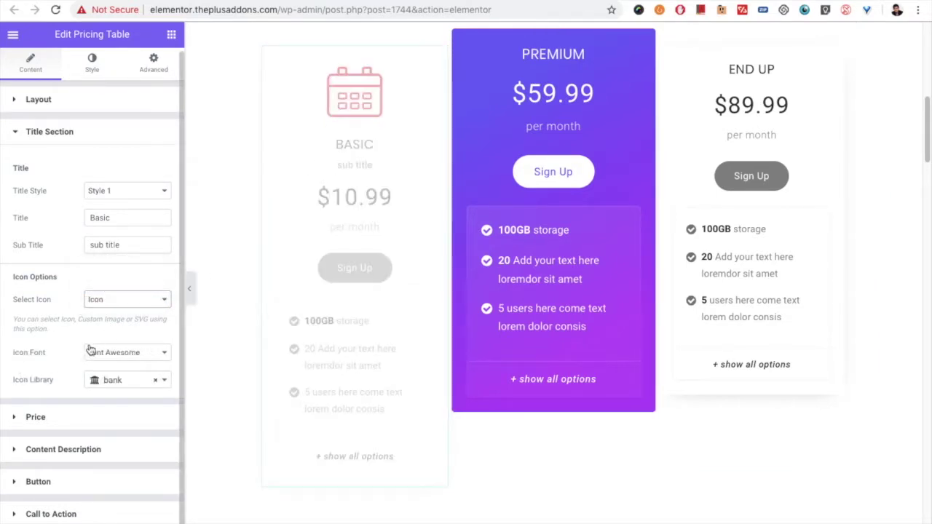
left_click(110, 357)
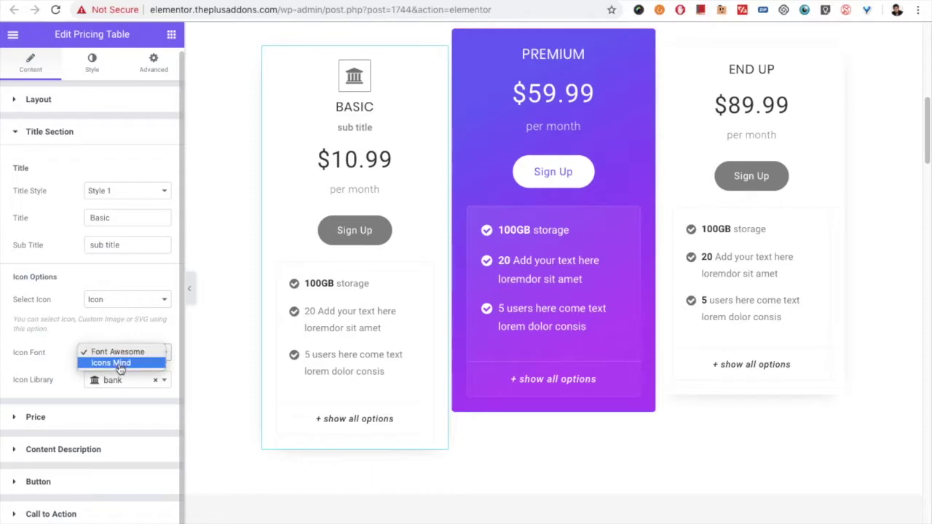
left_click(120, 366)
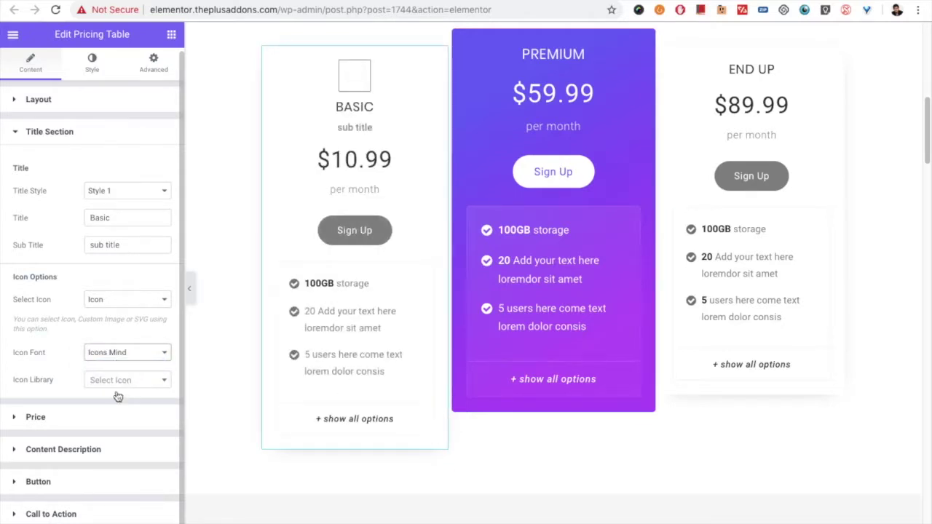
left_click(118, 384)
left_click(116, 482)
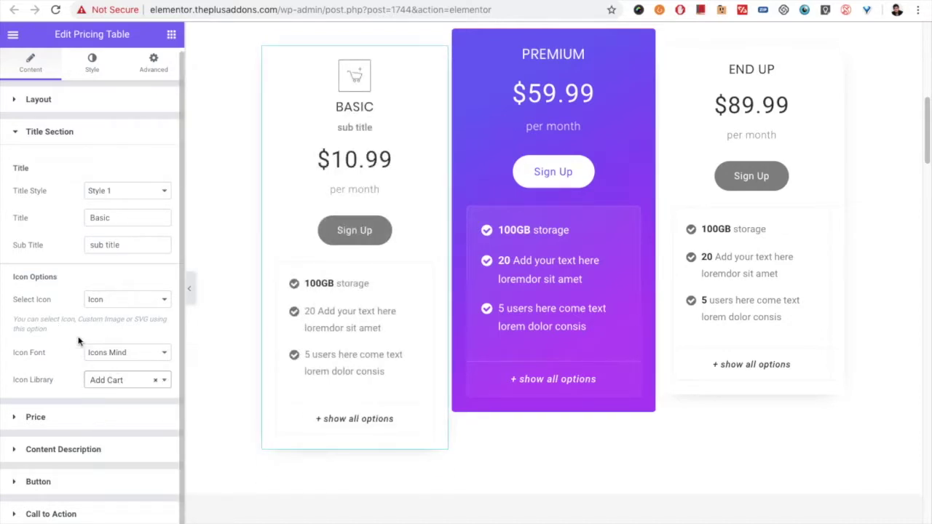
Leave the icon type as Icon and expand the Price section
left_click(96, 301)
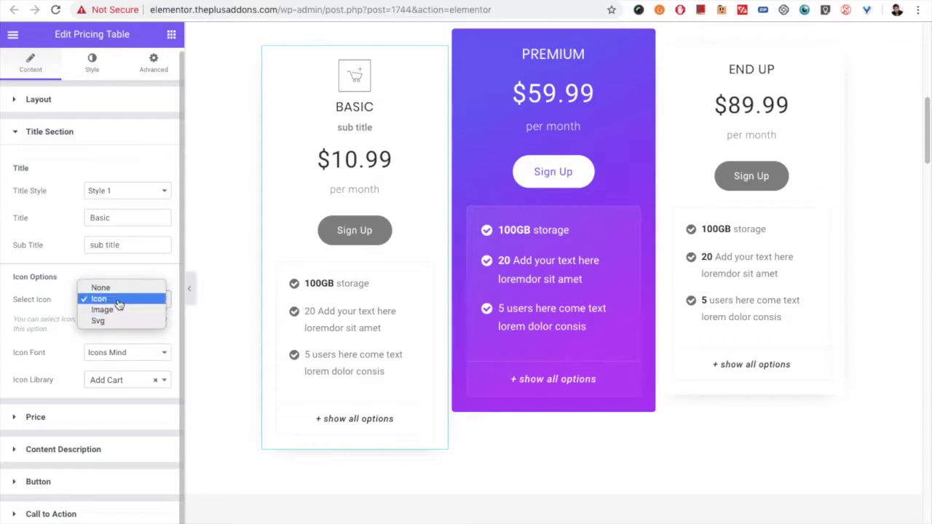
left_click(64, 356)
left_click(43, 419)
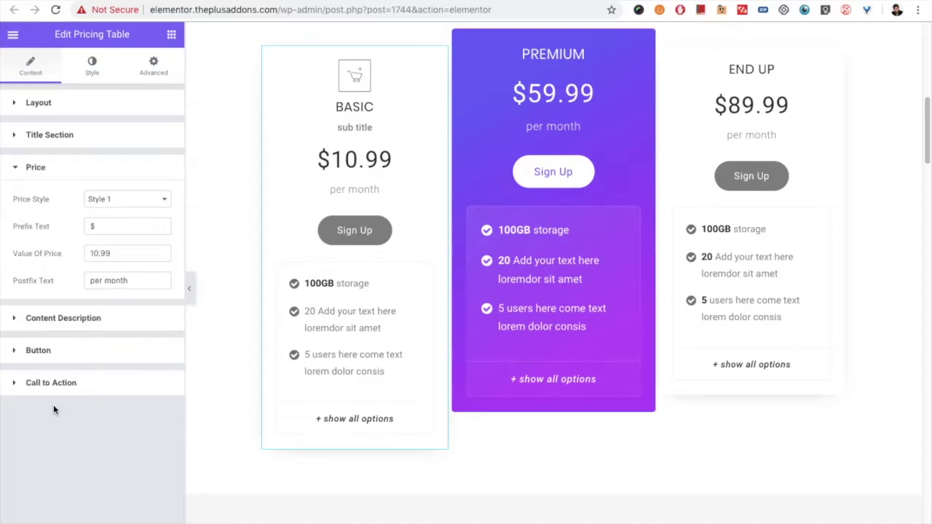
left_click(119, 195)
left_click(116, 209)
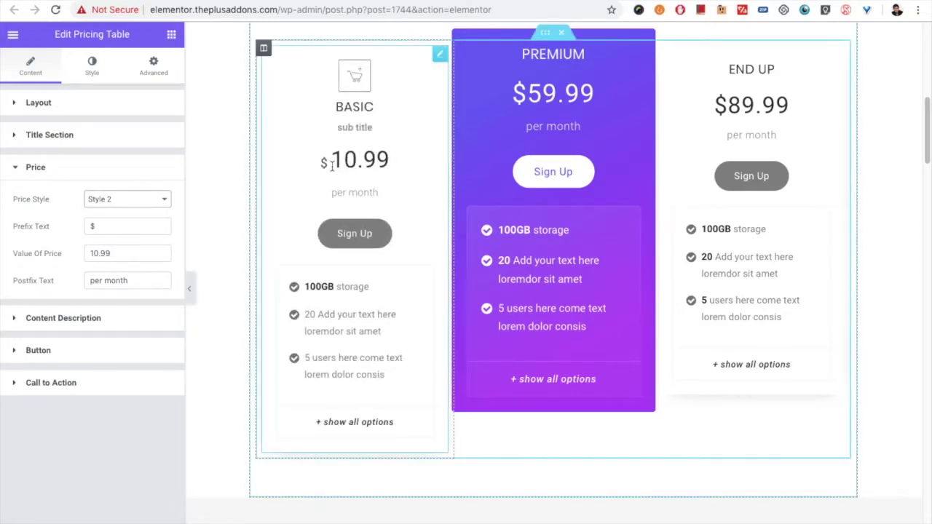
left_click(122, 210)
left_click(120, 209)
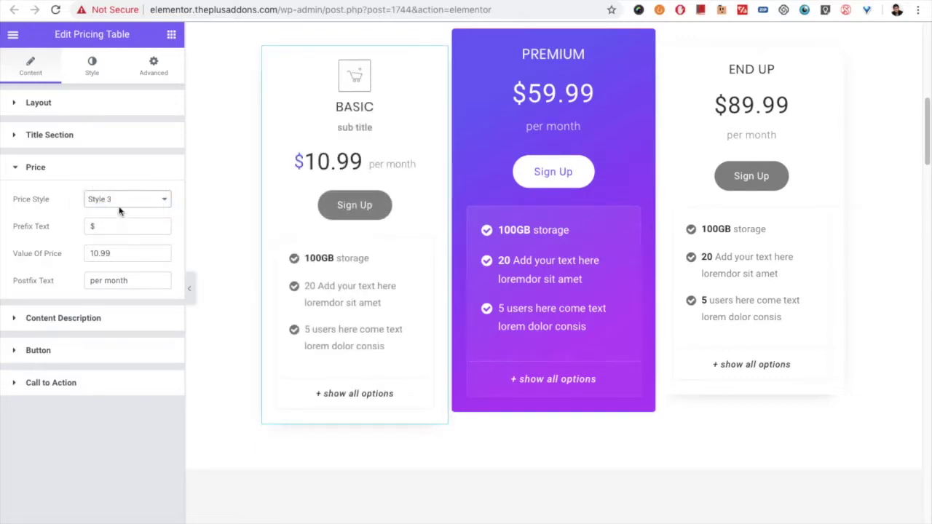
left_click(120, 211)
left_click(116, 176)
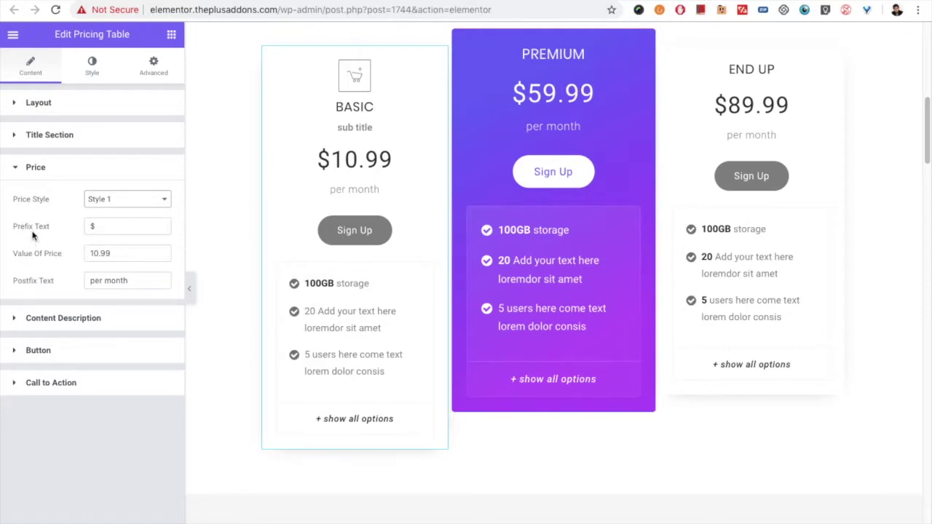
double_click(94, 224)
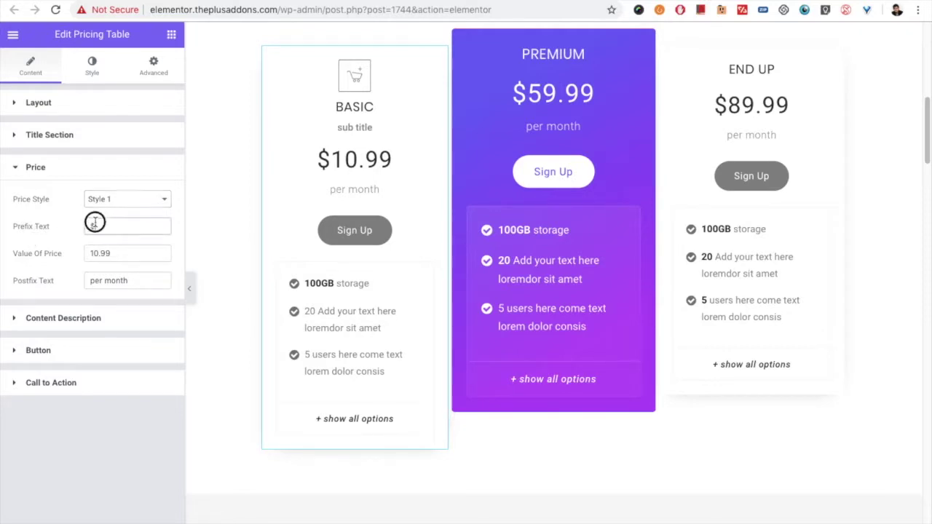
type("RS")
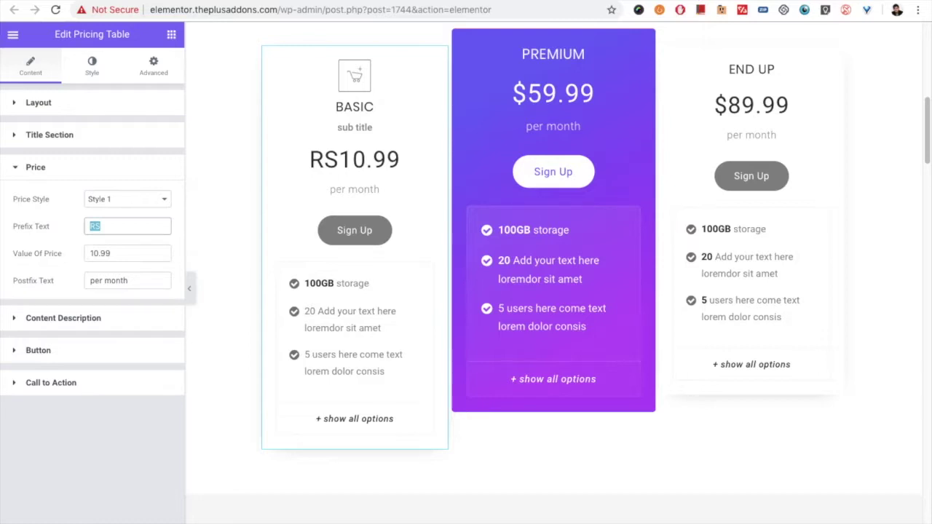
type("$")
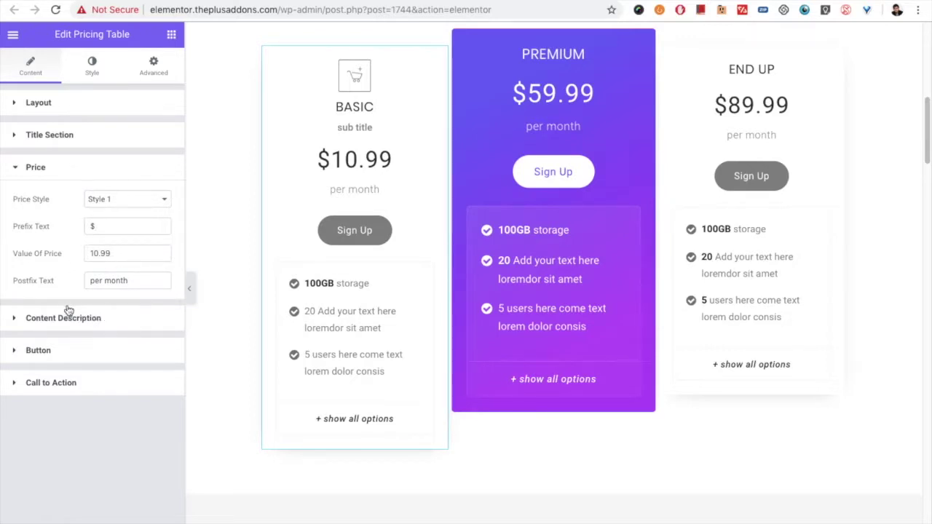
Set the Basic card's Content Description style to Stylish List
left_click(86, 325)
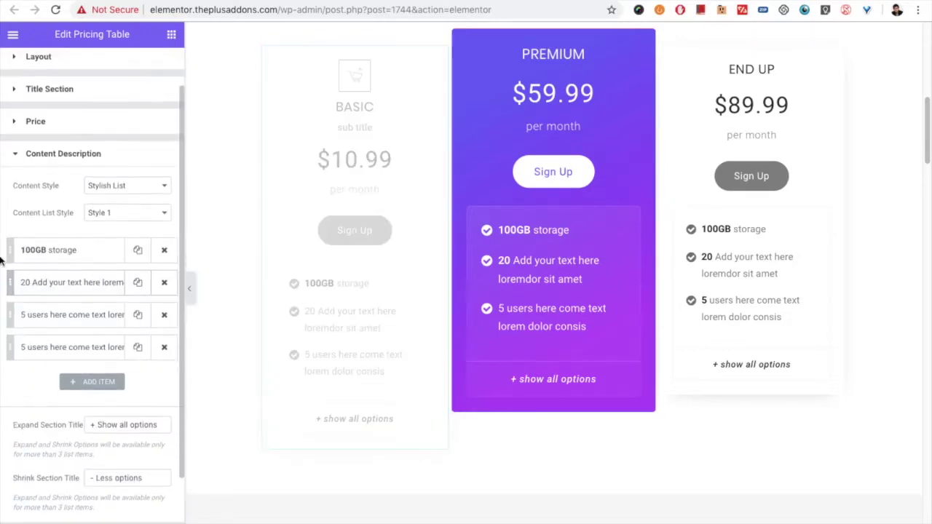
left_click(104, 185)
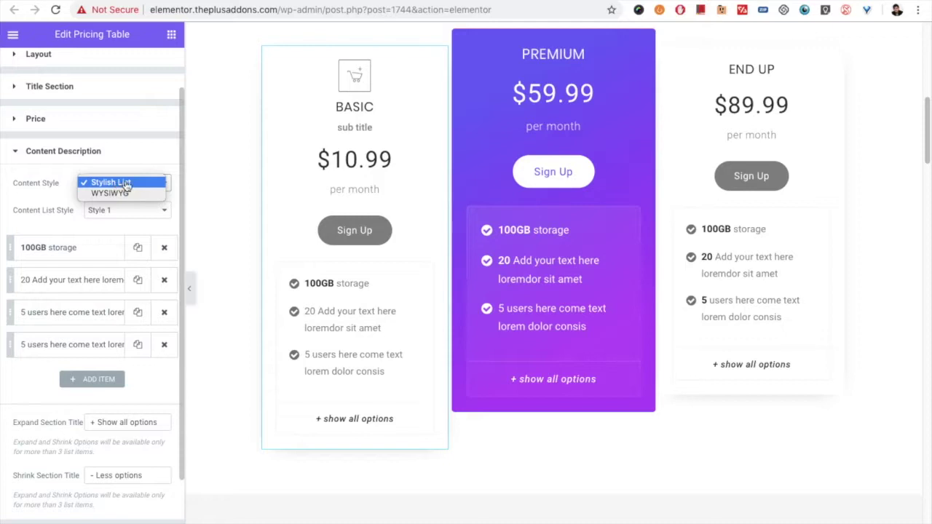
left_click(117, 193)
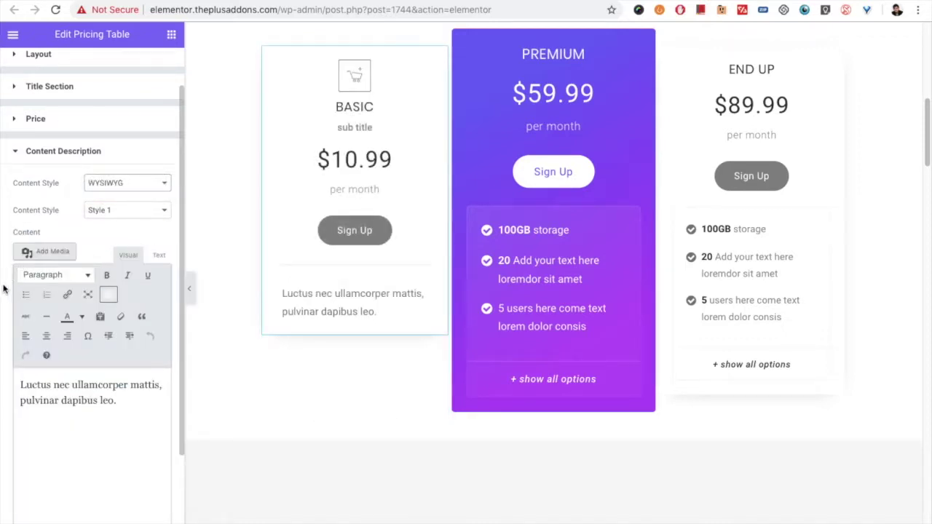
scroll(3, 327, "down", 2)
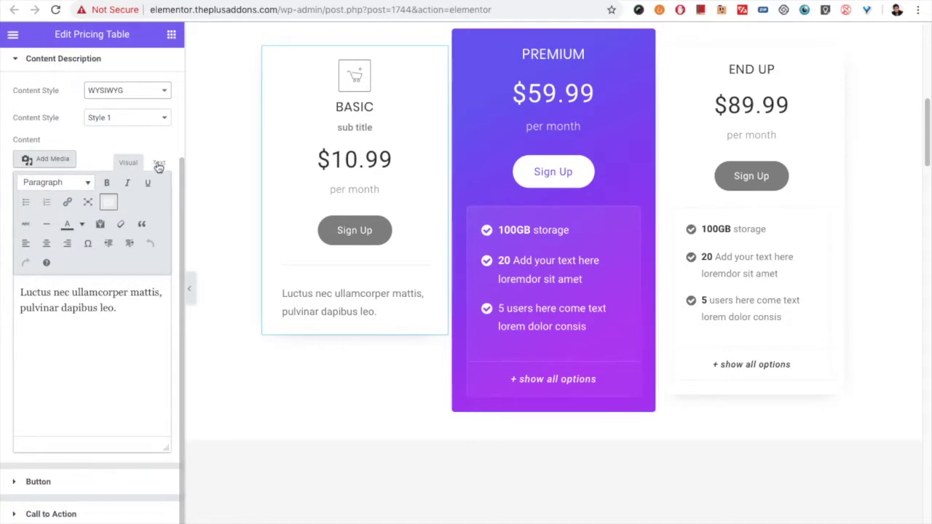
left_click(116, 90)
left_click(119, 79)
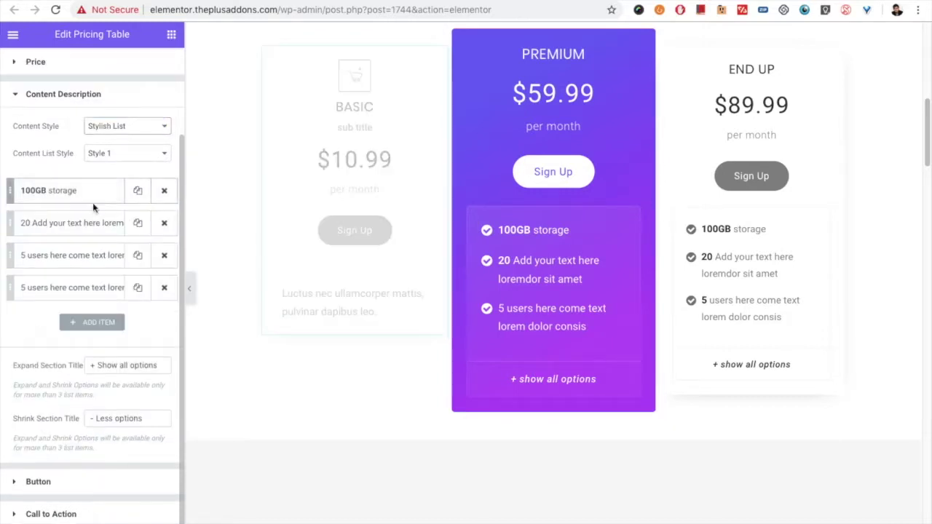
Try Content List Style 'Style 2', then settle on 'Style 1'
left_click(100, 154)
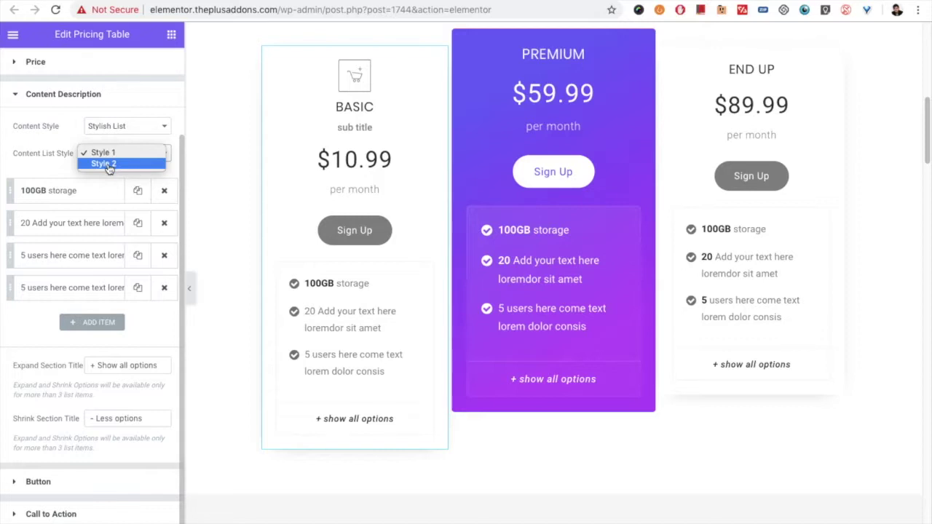
left_click(107, 164)
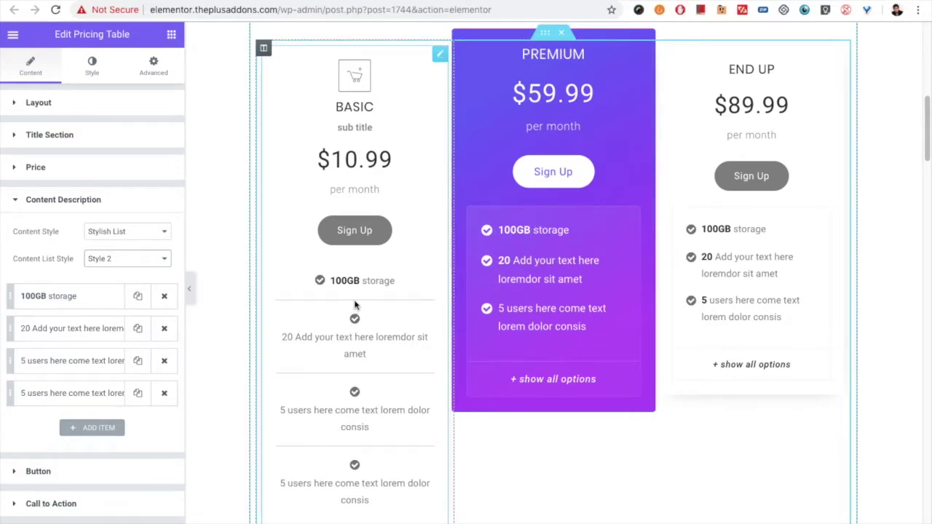
left_click(102, 258)
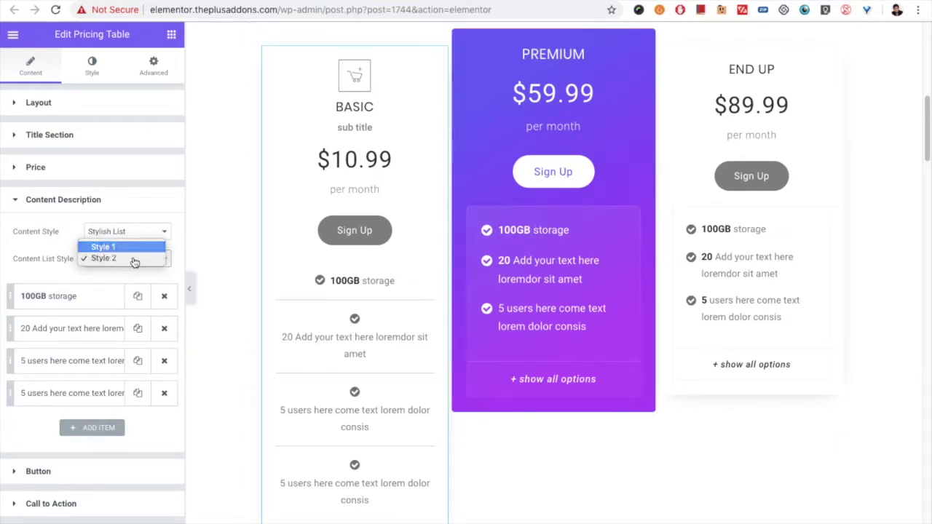
left_click(105, 248)
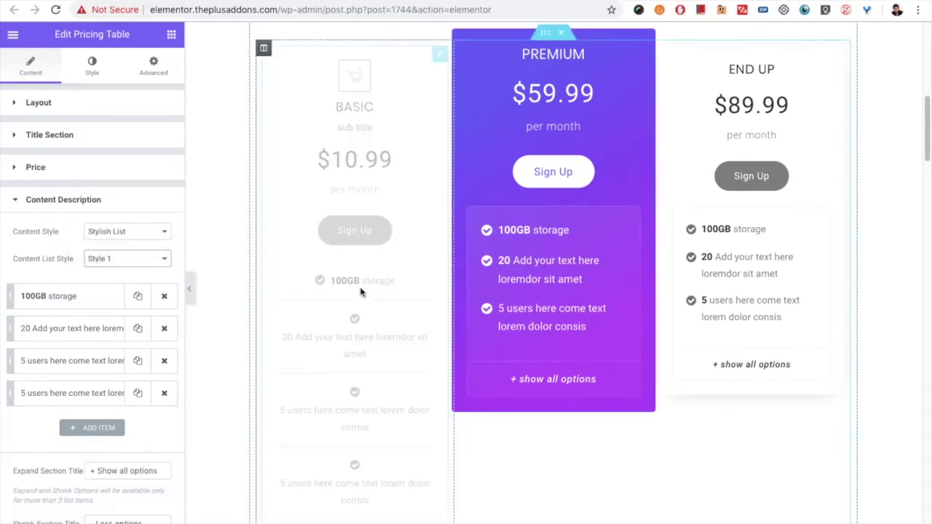
left_click(105, 259)
left_click(106, 259)
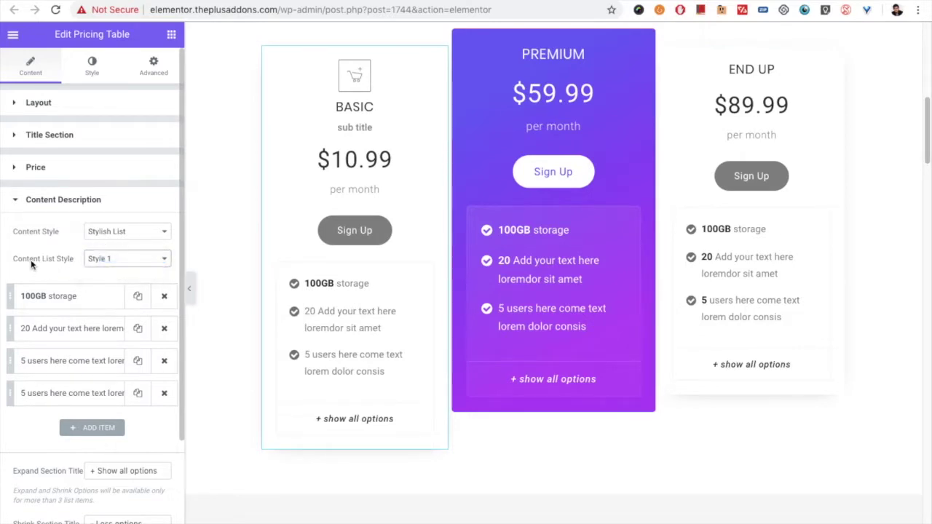
Expand the '100GB storage' list item and view its text in Text and Visual modes
scroll(37, 266, "down", 1)
left_click(54, 273)
scroll(15, 305, "down", 5)
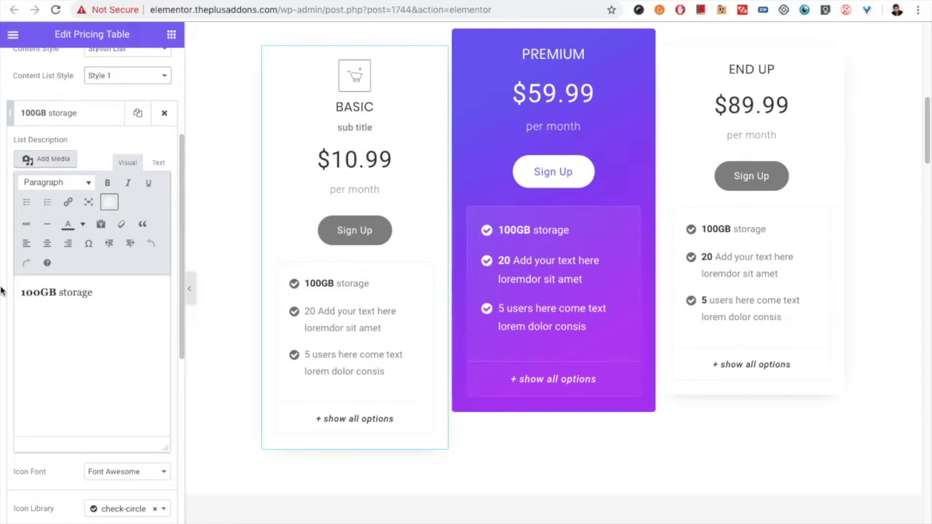
left_click_drag(21, 293, 114, 317)
left_click(114, 316)
left_click(160, 164)
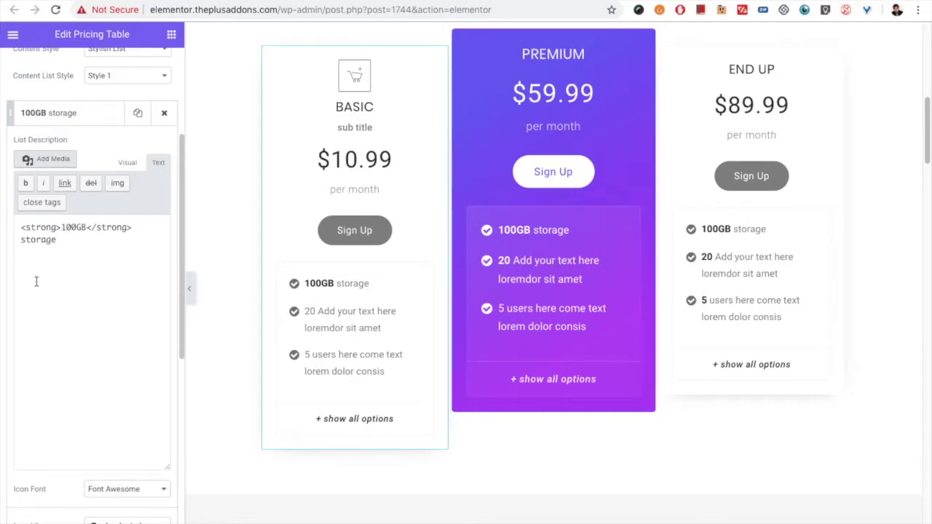
left_click(127, 165)
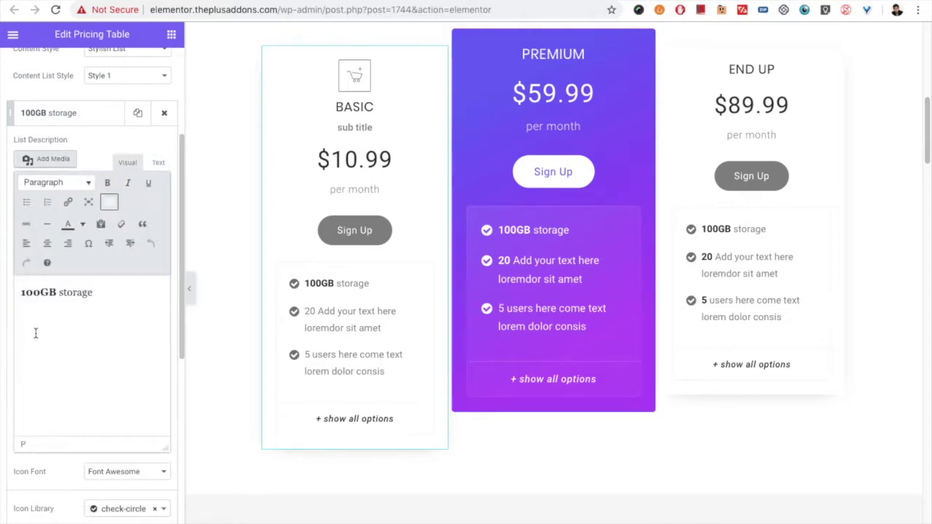
Check the item's Icon Font options and switch its Tooltip on, then back off
scroll(15, 360, "down", 2)
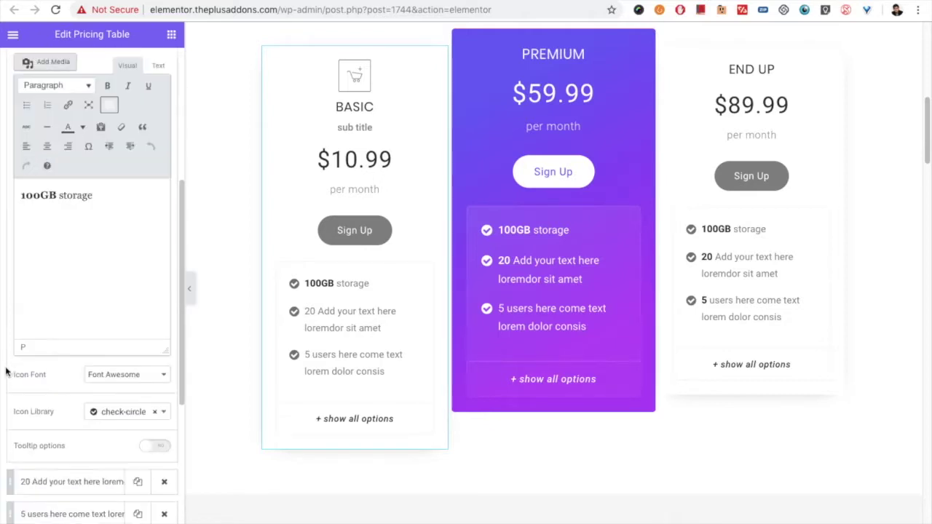
left_click(123, 372)
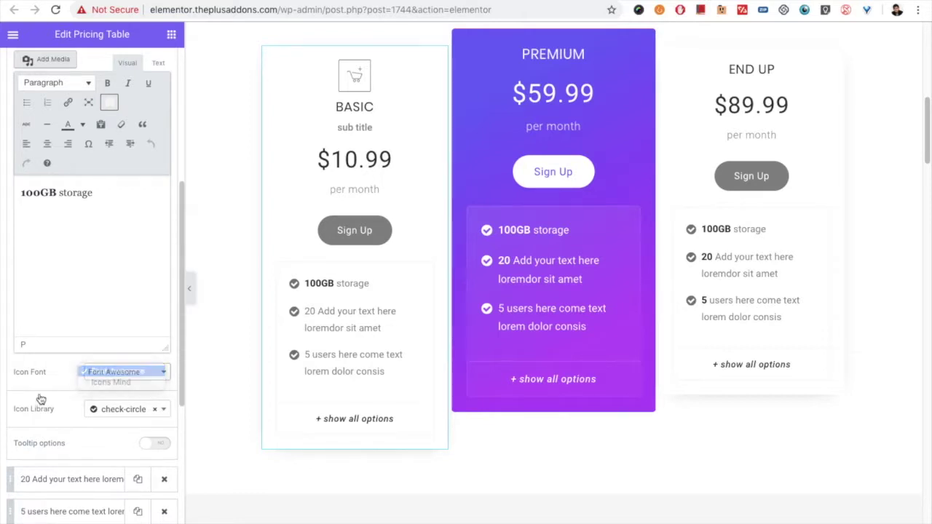
scroll(44, 396, "down", 1)
scroll(46, 397, "down", 1)
scroll(116, 377, "down", 1)
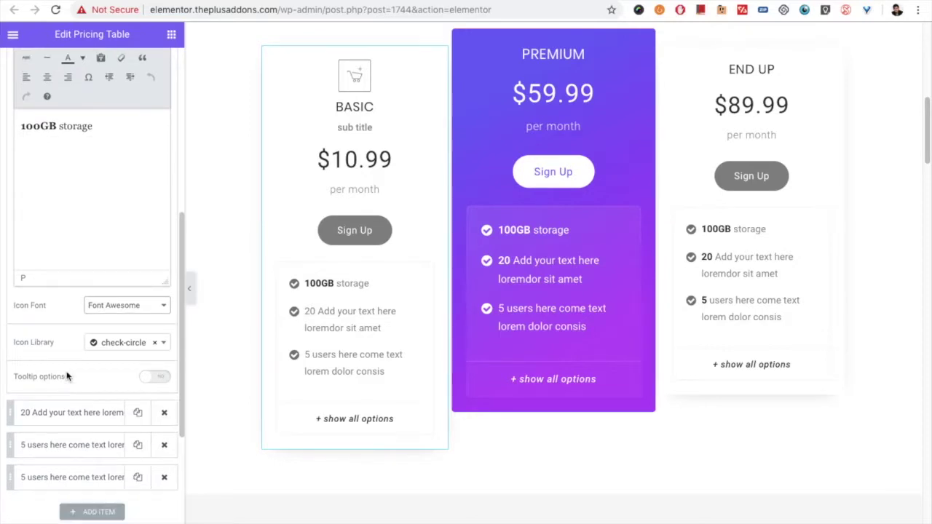
left_click(155, 382)
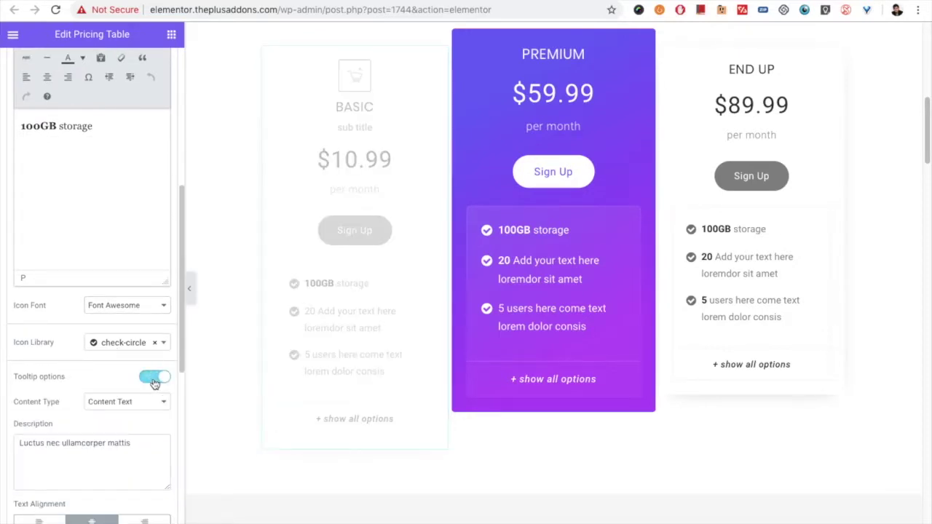
scroll(58, 389, "down", 3)
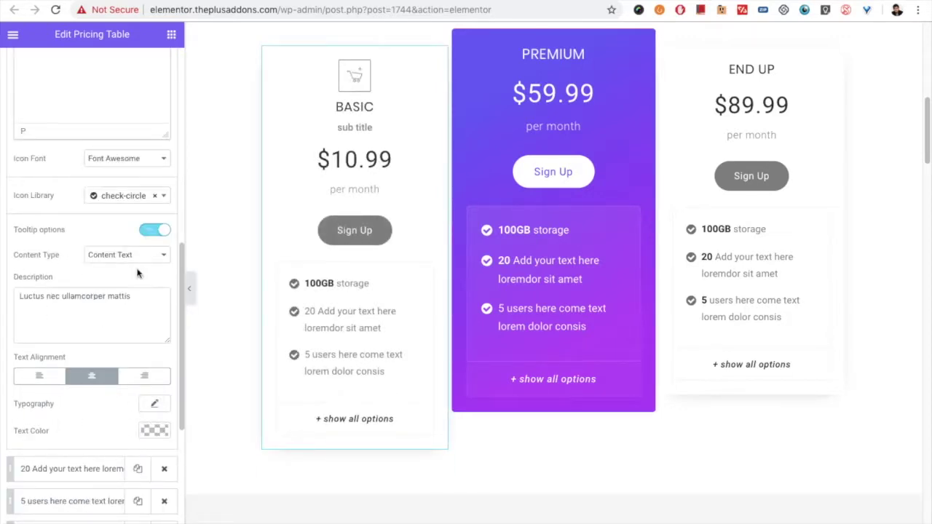
left_click(153, 232)
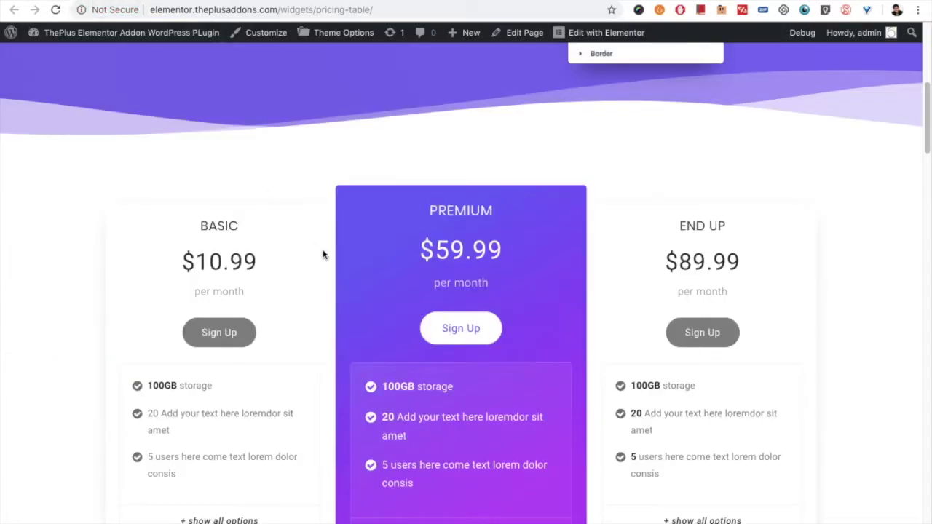
scroll(364, 291, "down", 2)
mouse_move(428, 337)
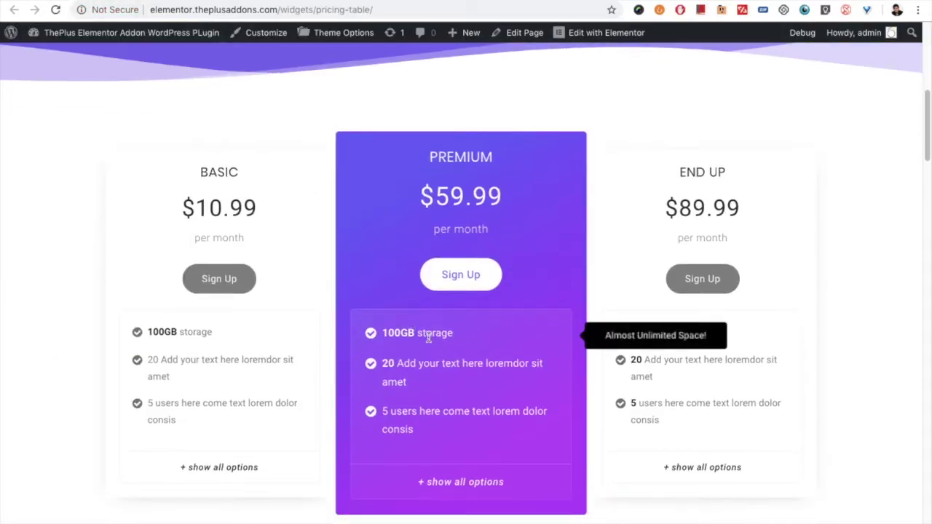
mouse_move(432, 376)
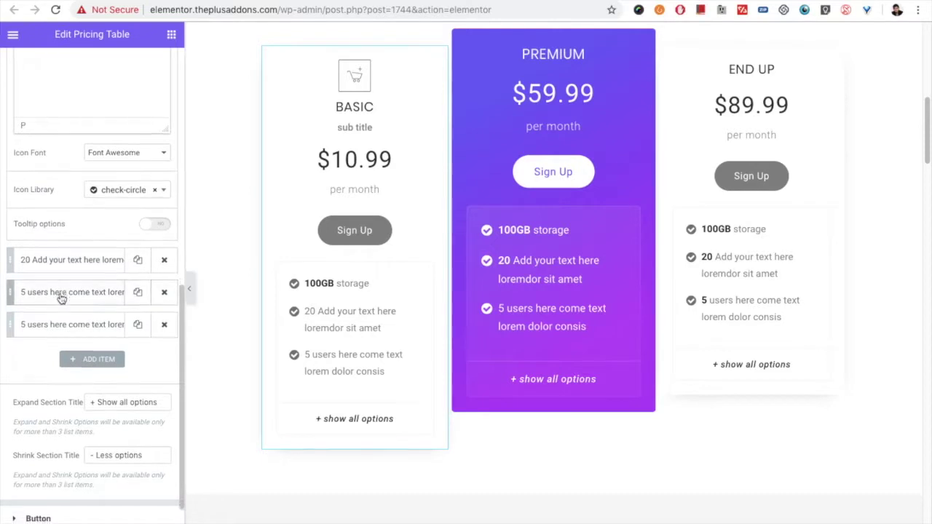
scroll(62, 313, "down", 1)
Collapse the '100GB storage' item so the four feature items show as a list
scroll(67, 284, "up", 5)
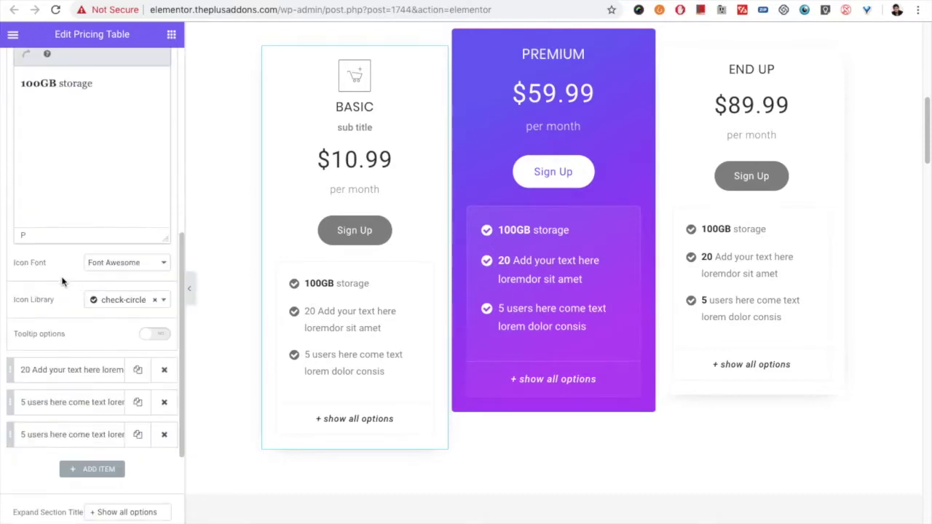
left_click(65, 69)
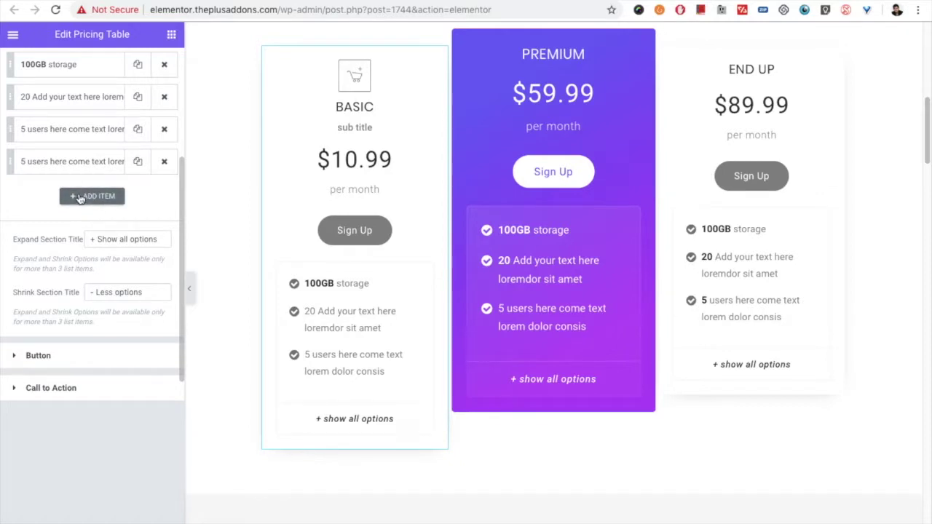
scroll(378, 324, "down", 1)
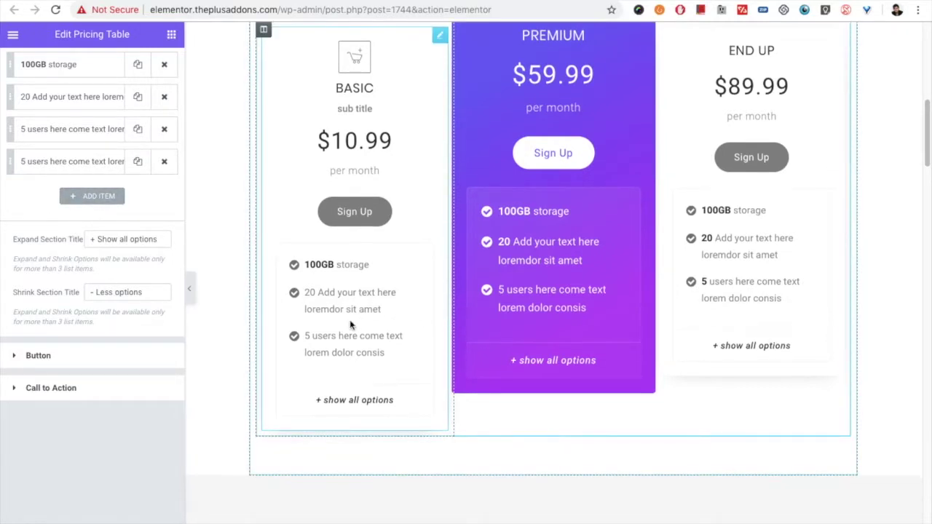
scroll(386, 309, "down", 1)
scroll(77, 275, "up", 4)
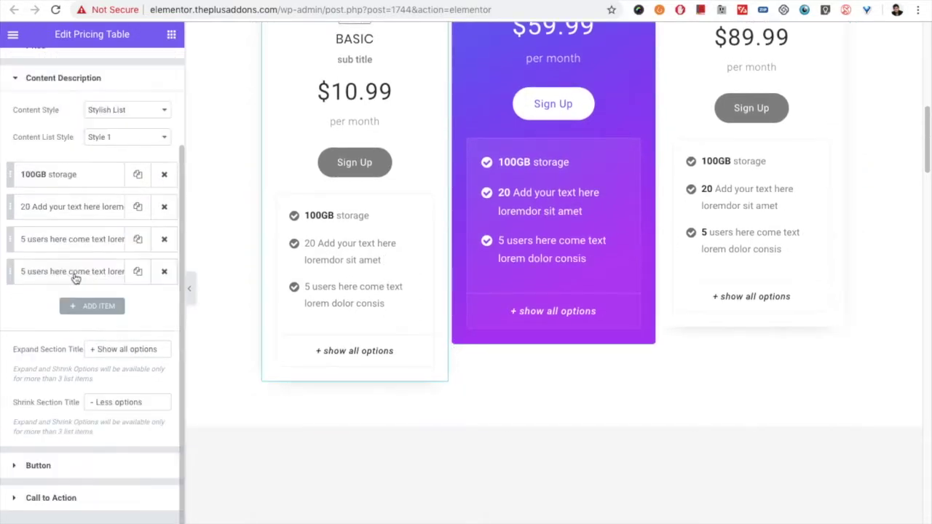
scroll(499, 298, "down", 1)
scroll(500, 287, "up", 1)
scroll(501, 288, "down", 1)
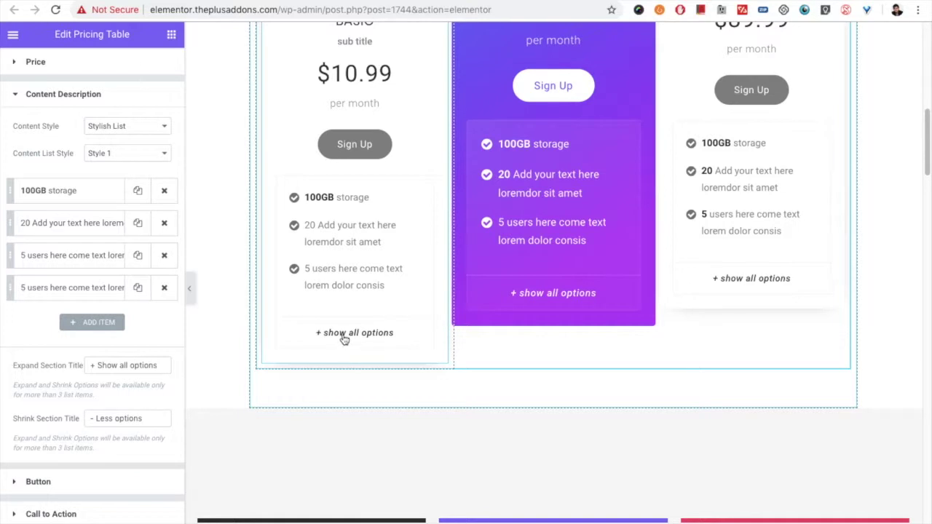
left_click(190, 288)
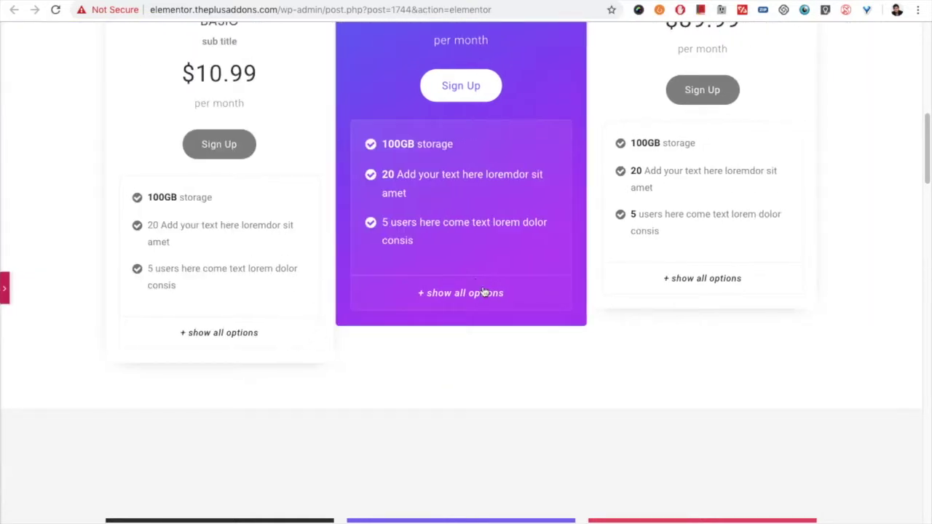
left_click(441, 293)
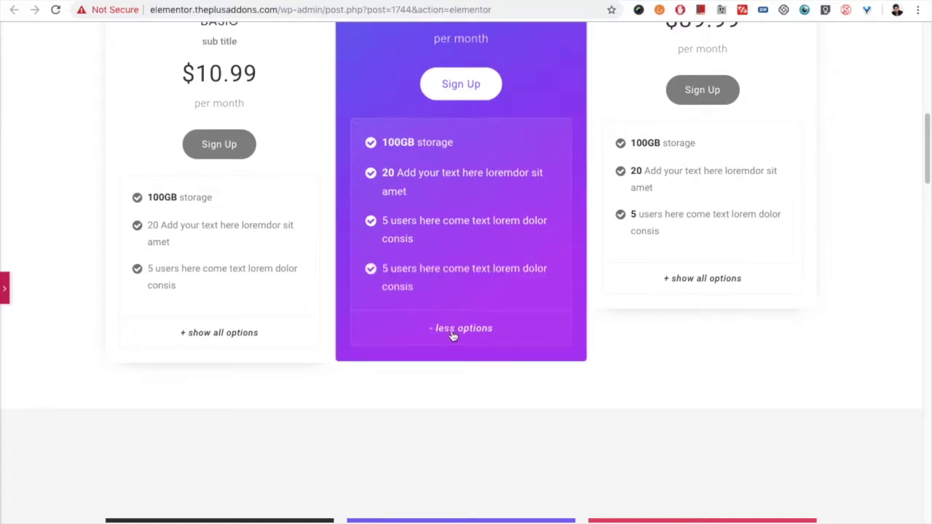
left_click(451, 333)
left_click(434, 293)
left_click(459, 328)
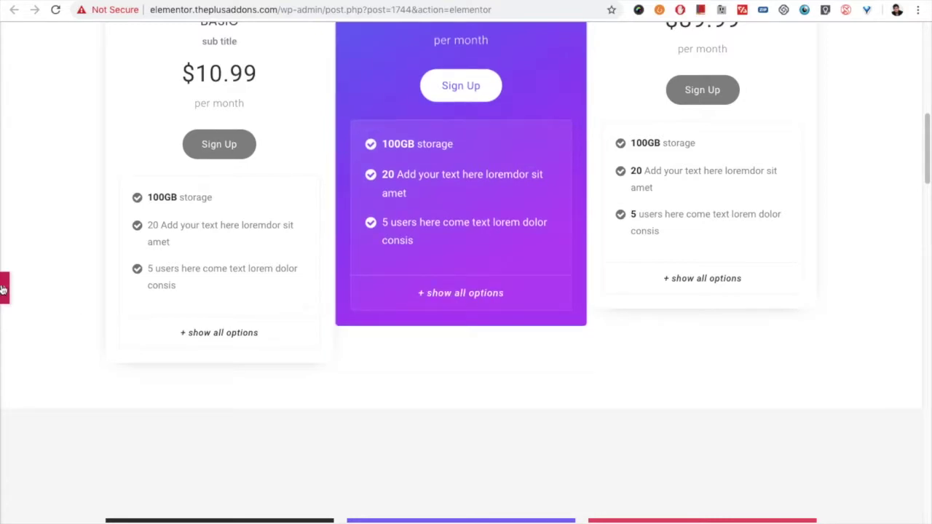
key("ctrl+p")
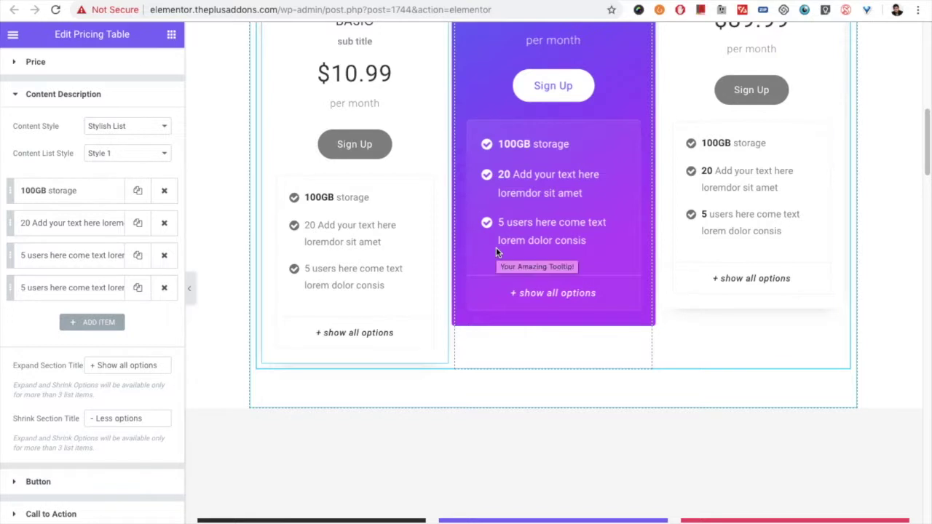
Expand the Basic card's Button settings: enabled, Style 2, text 'Sign Up', link '#'
mouse_move(501, 158)
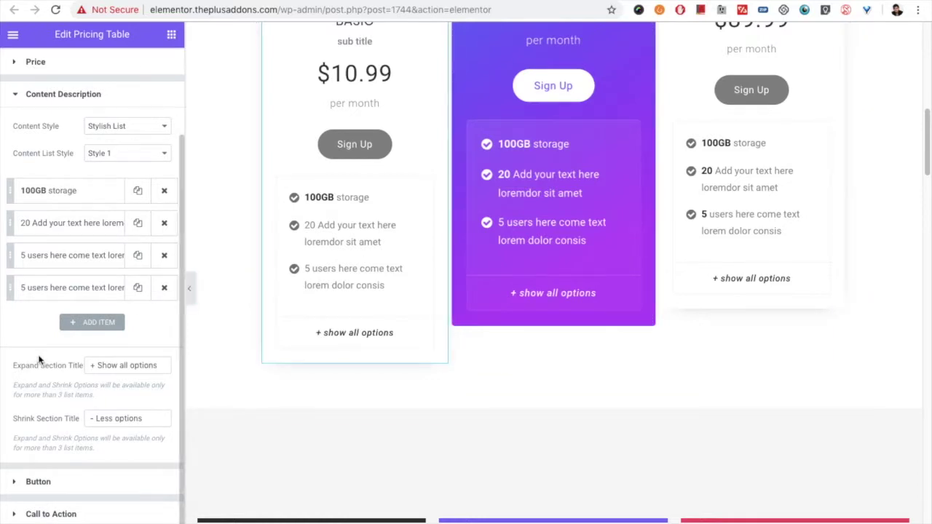
triple_click(112, 363)
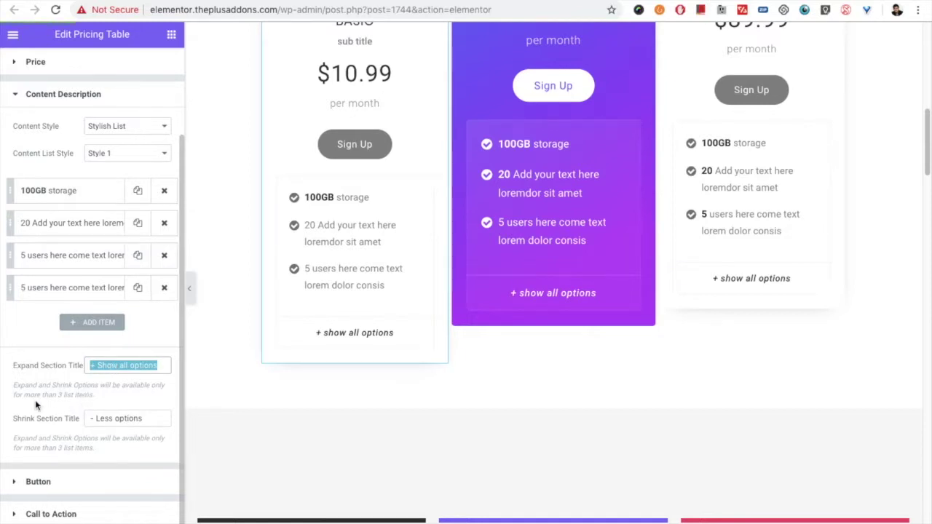
left_click(39, 480)
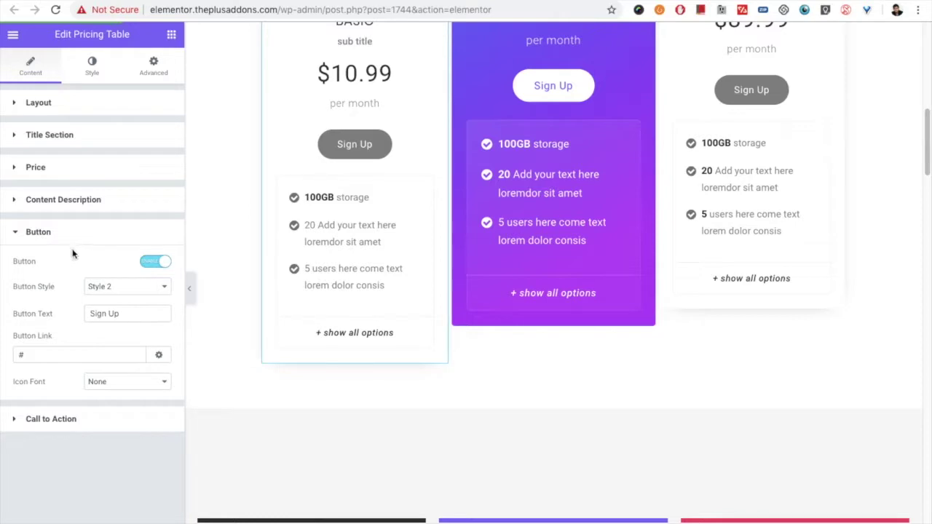
Give the Sign Up button a Font Awesome chevron-right icon after the text, keeping Style 2
left_click(152, 263)
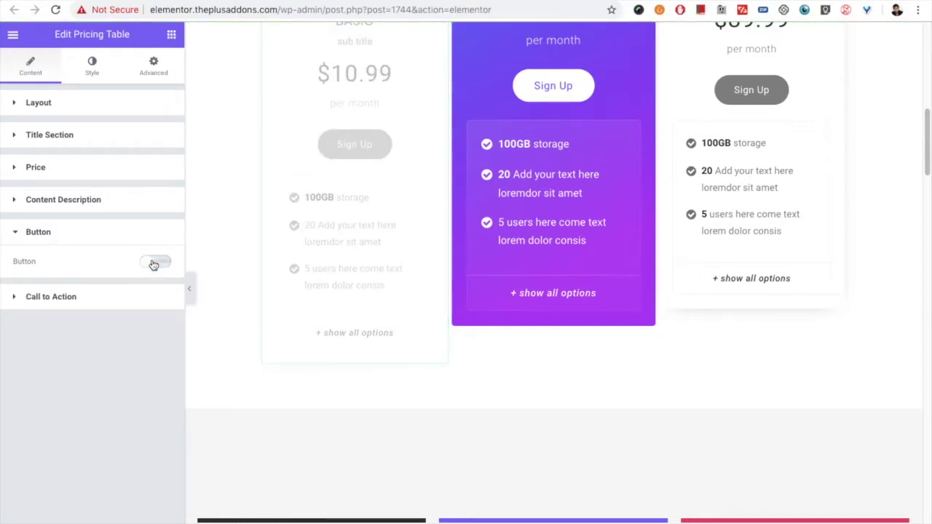
left_click(153, 263)
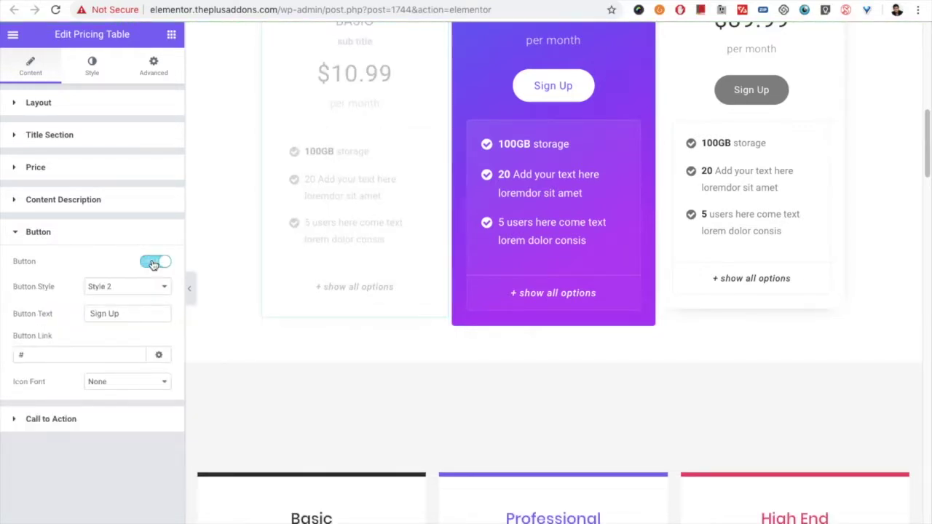
left_click(114, 289)
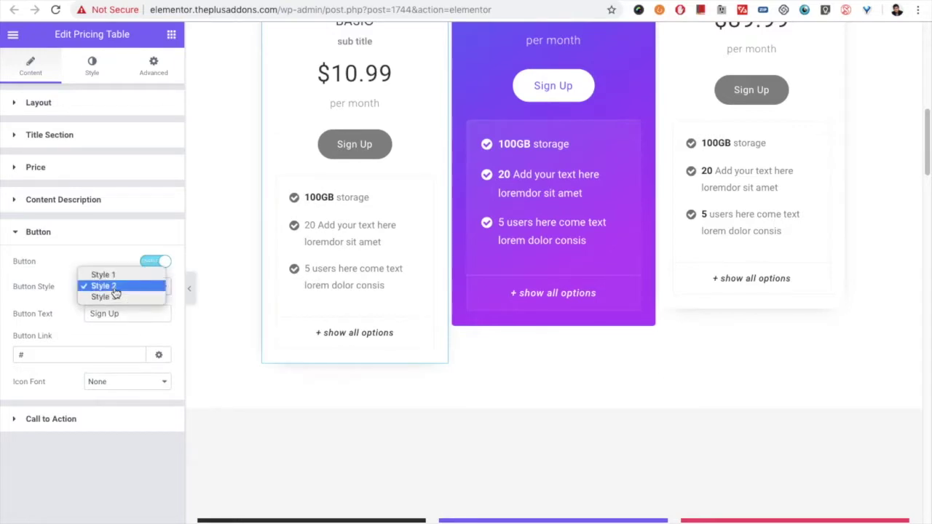
left_click(116, 287)
triple_click(117, 313)
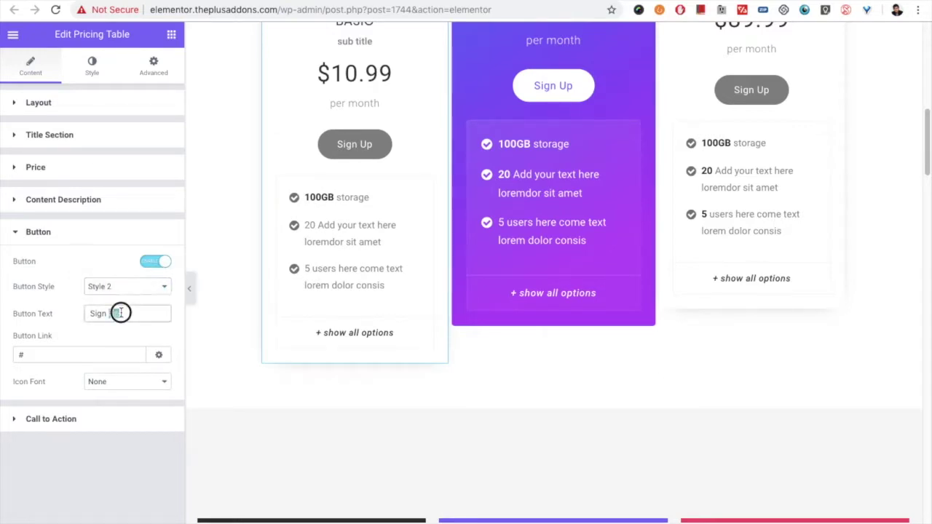
left_click(98, 359)
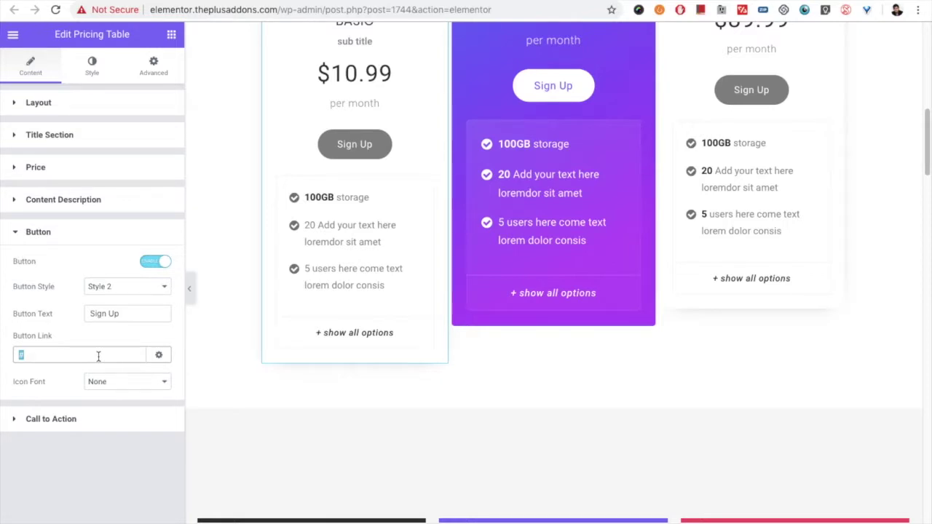
left_click(117, 382)
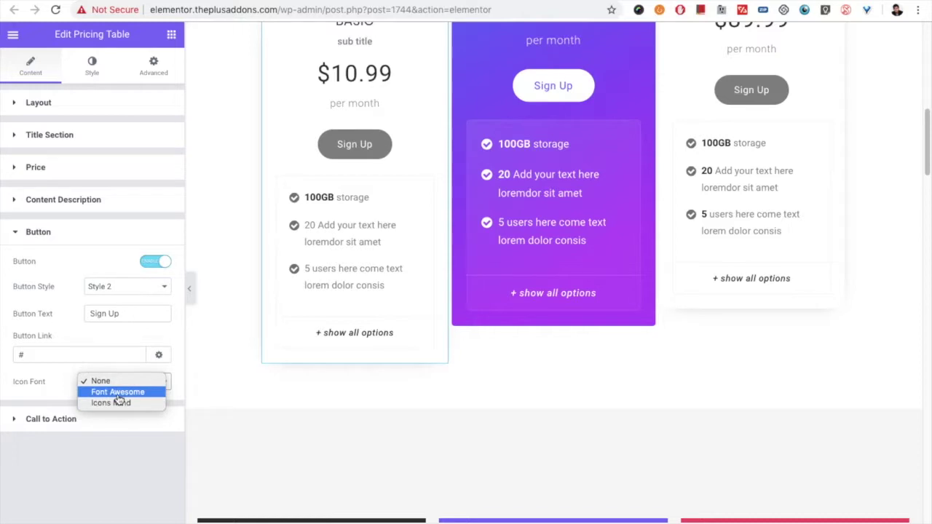
left_click(117, 393)
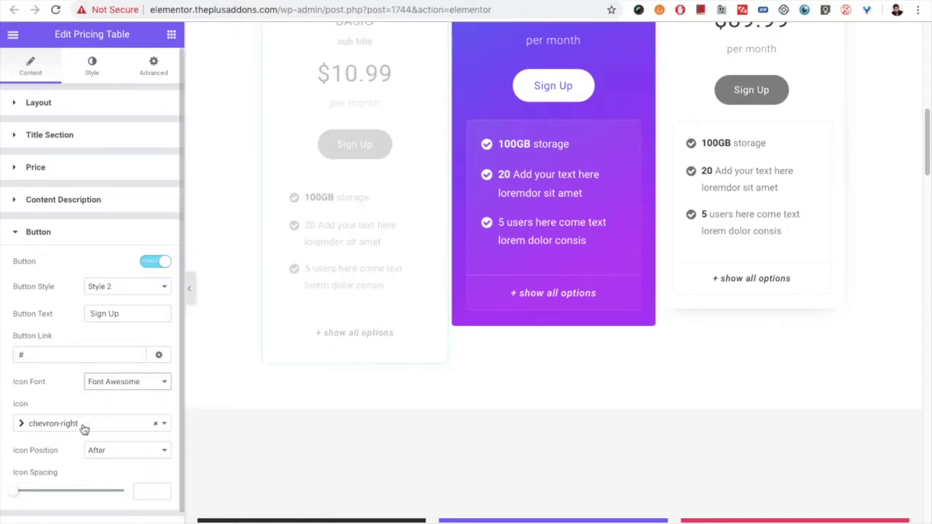
scroll(81, 433, "down", 1)
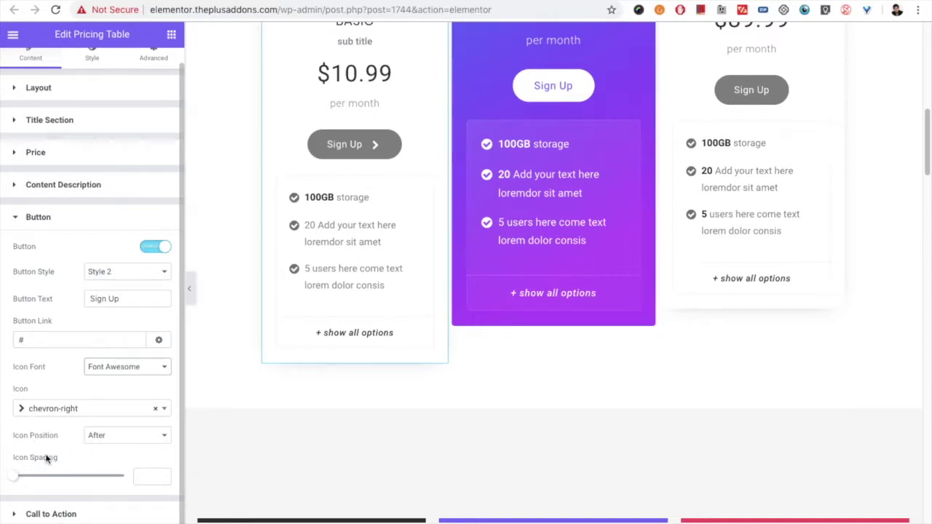
Add the Call to Action text '*Tax will be extra.' beneath the Sign Up button
left_click(51, 514)
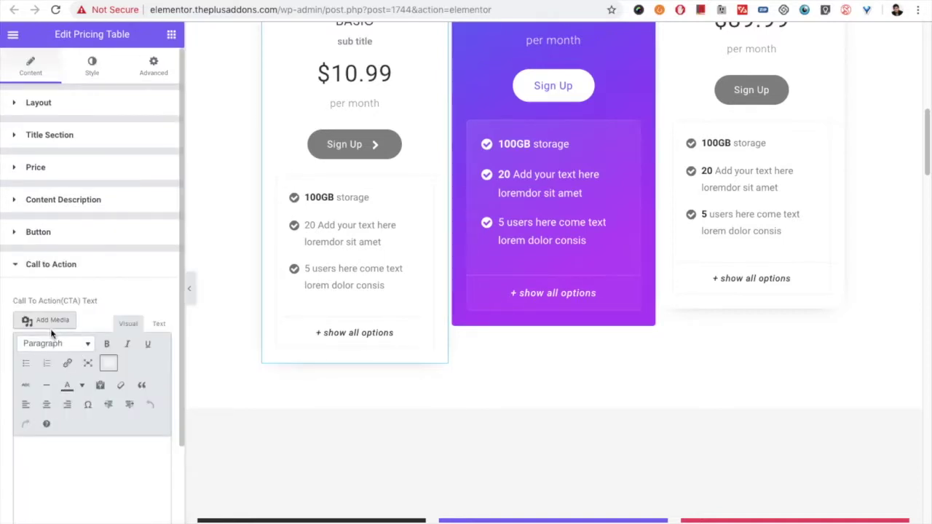
scroll(66, 302, "down", 3)
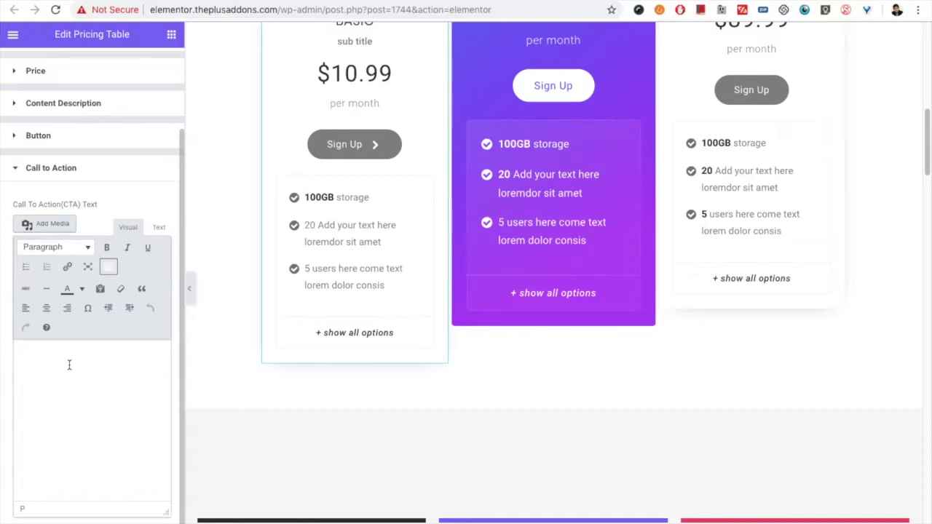
left_click(70, 364)
type("*")
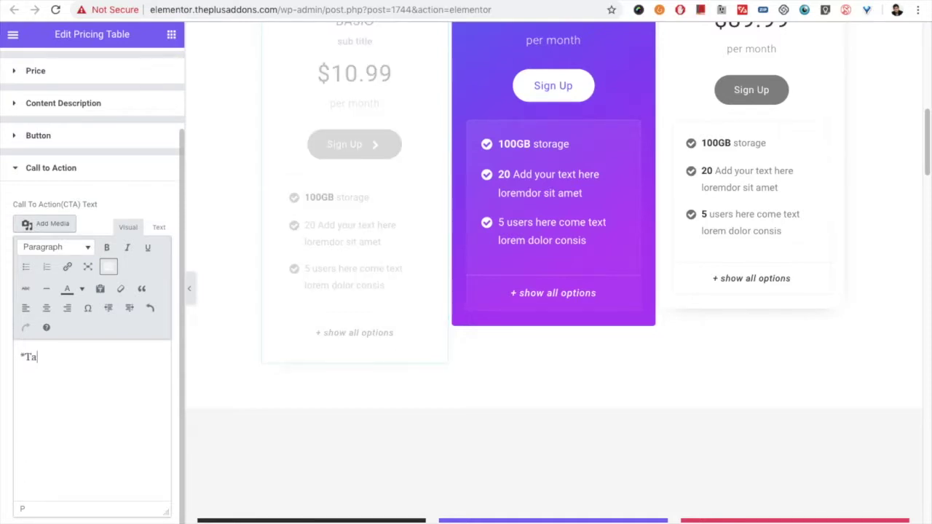
type("Tax will be extra.")
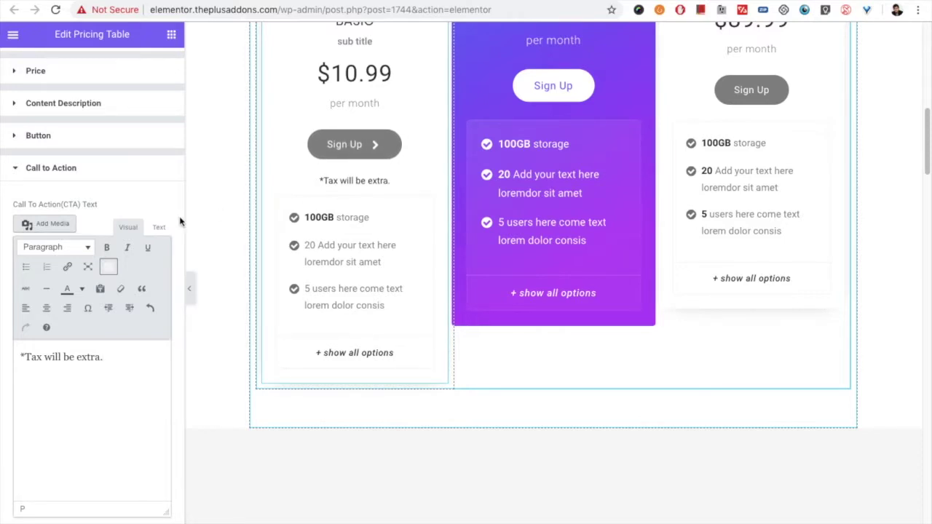
scroll(58, 191, "up", 2)
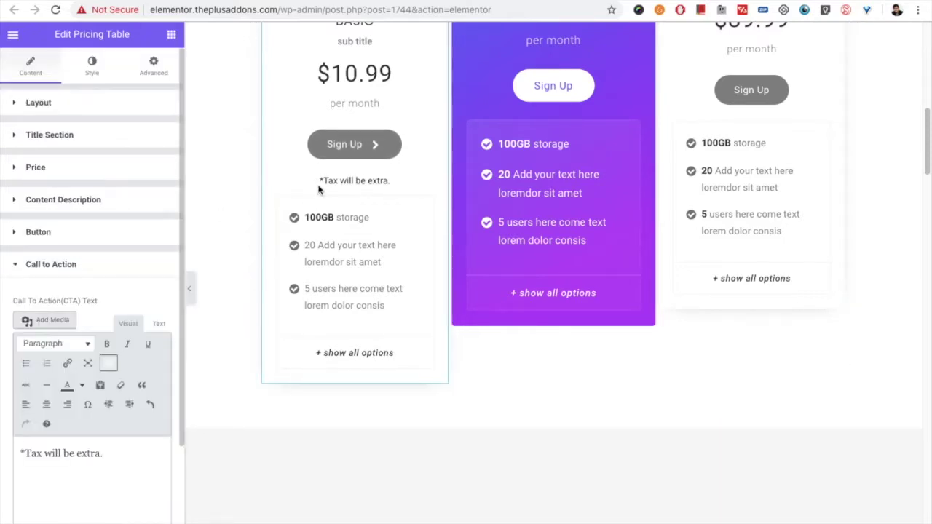
scroll(334, 223, "up", 2)
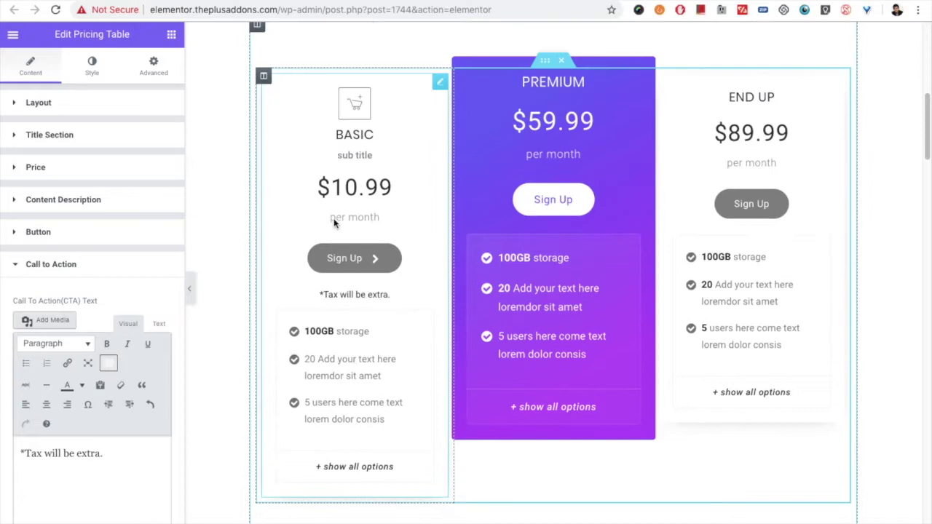
Keep the cart icon's Square frame and set icon size 38 and frame width 85
left_click(92, 82)
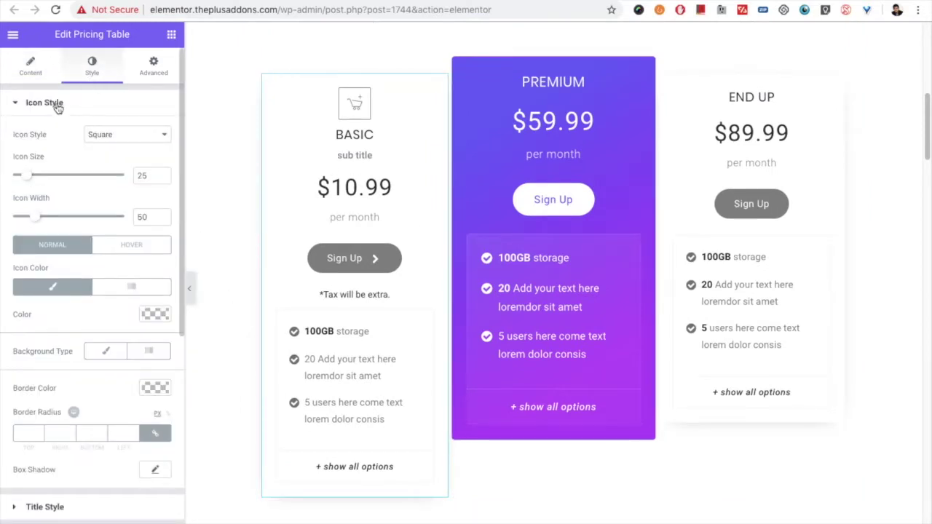
left_click(115, 134)
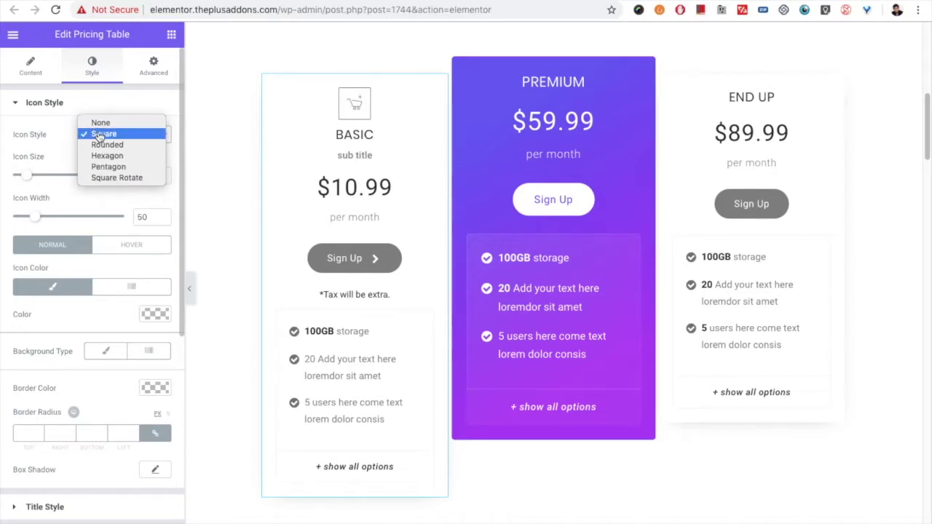
left_click(35, 174)
left_click(35, 179)
left_click_drag(36, 180, 39, 181)
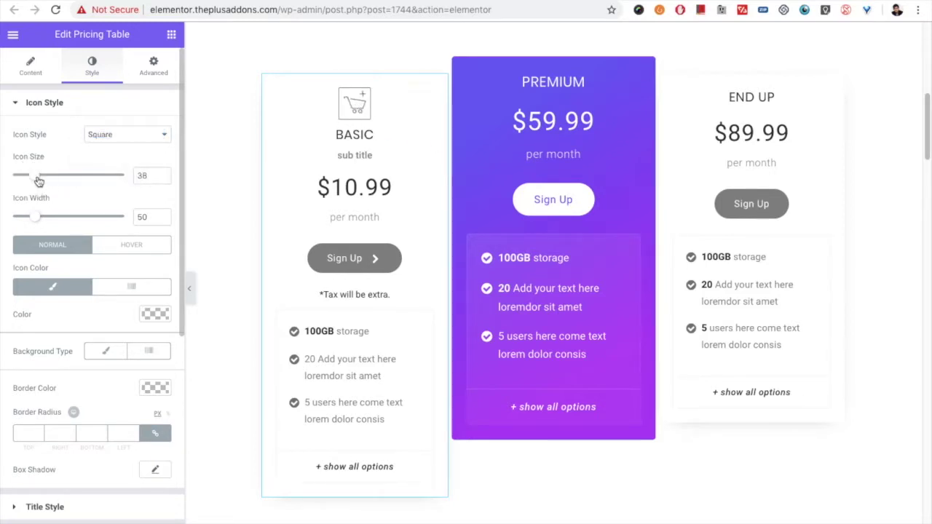
left_click_drag(34, 217, 48, 217)
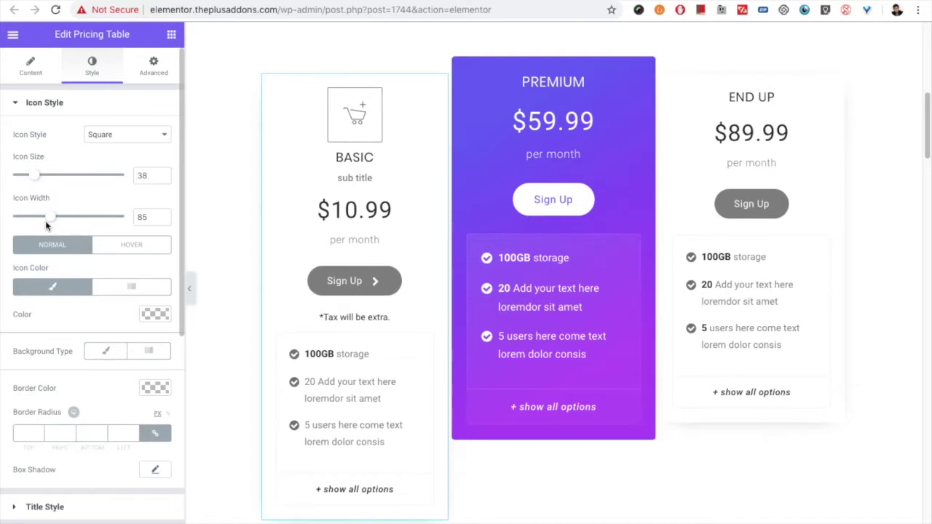
scroll(81, 274, "down", 3)
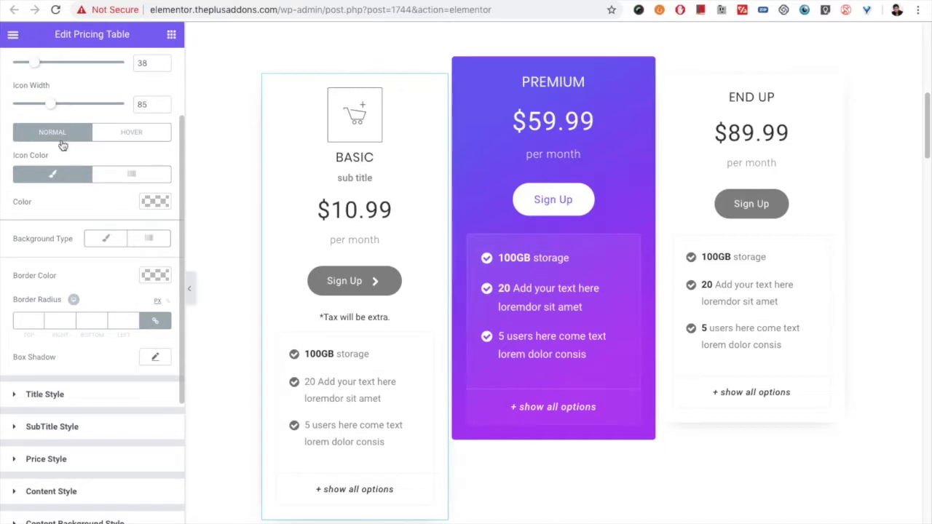
scroll(94, 255, "down", 1)
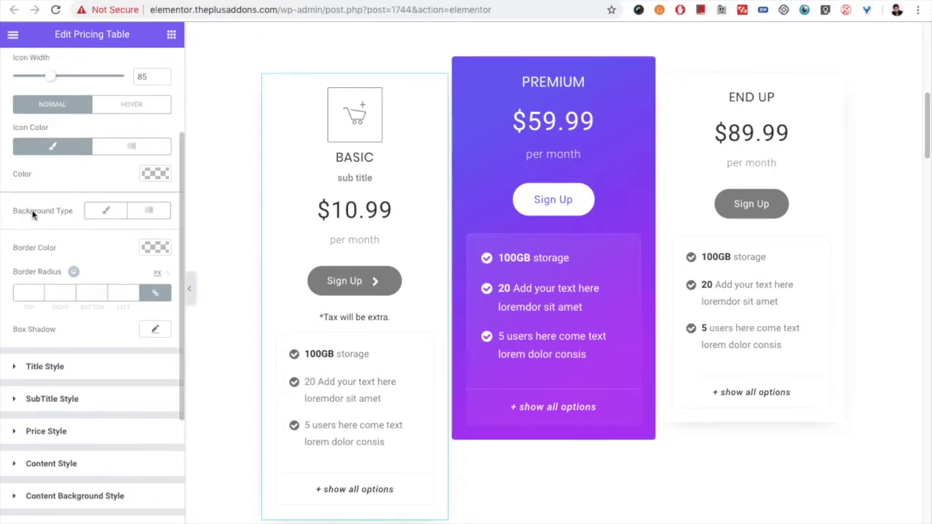
scroll(117, 247, "down", 1)
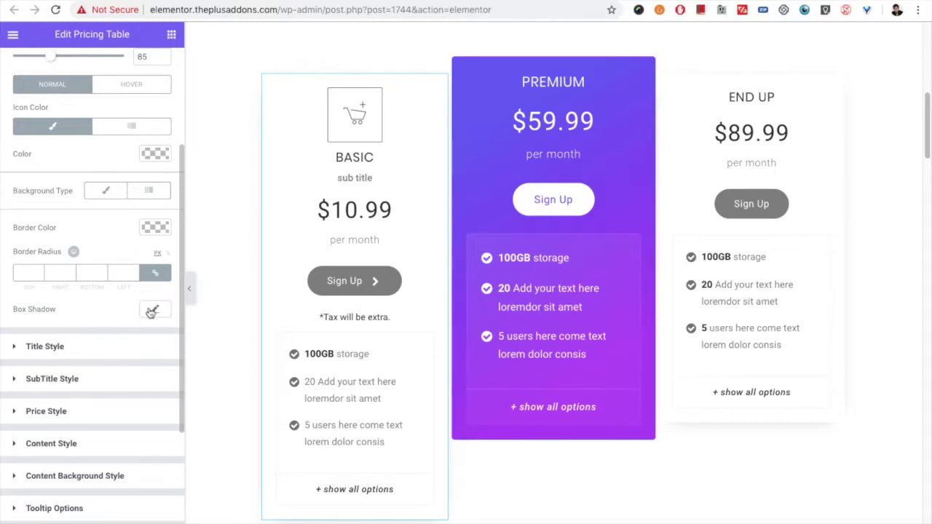
scroll(45, 331, "down", 1)
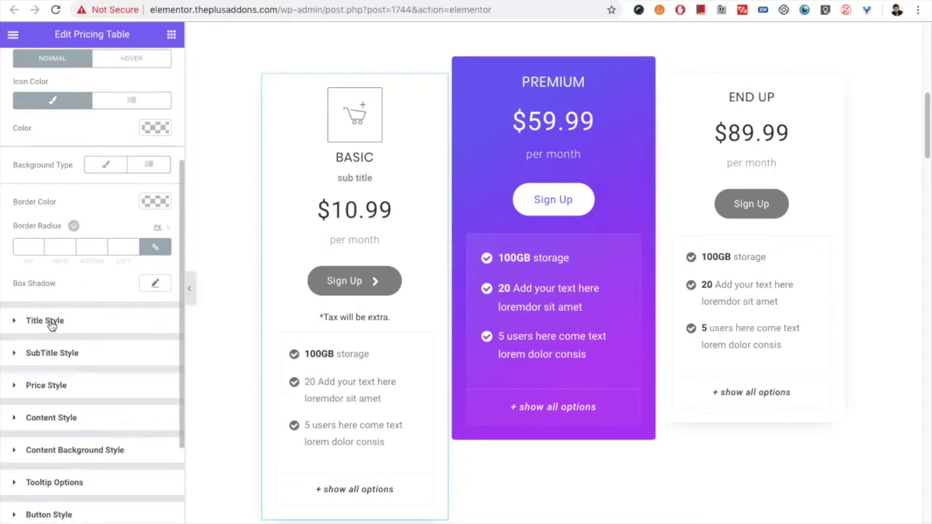
left_click(50, 321)
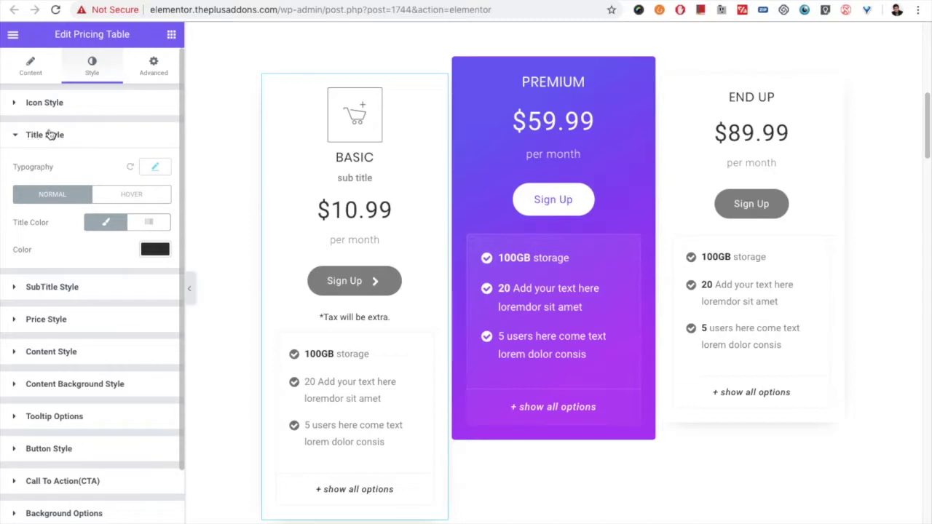
Raise the BASIC title's typography size from 20 to 34
left_click(157, 172)
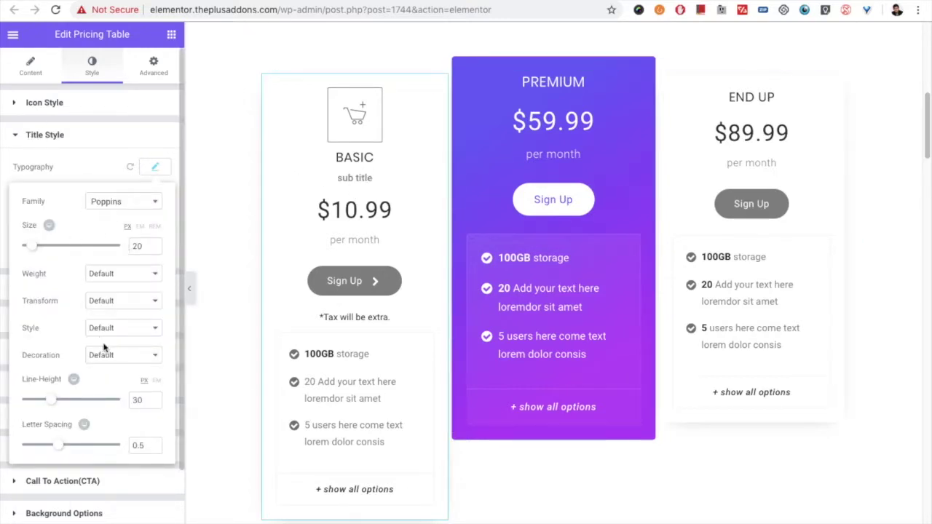
left_click_drag(31, 248, 44, 254)
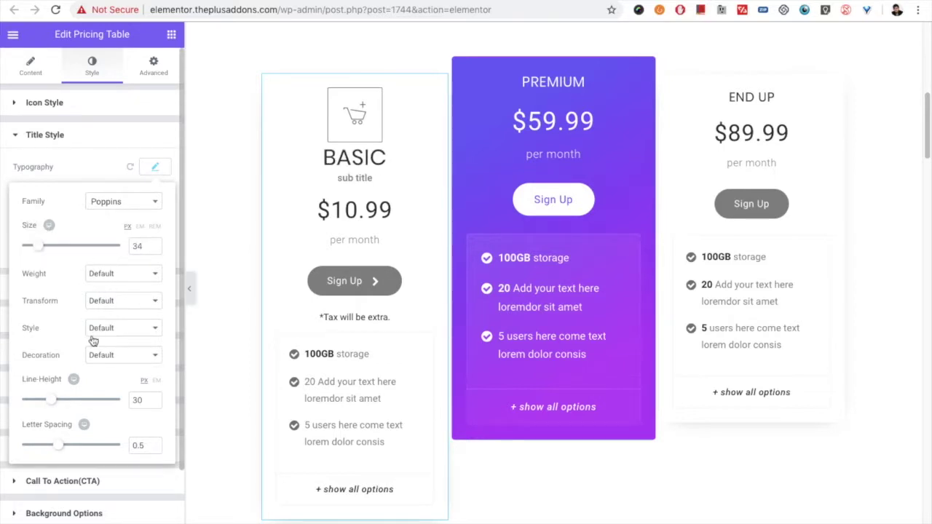
left_click_drag(53, 400, 64, 399)
left_click(154, 168)
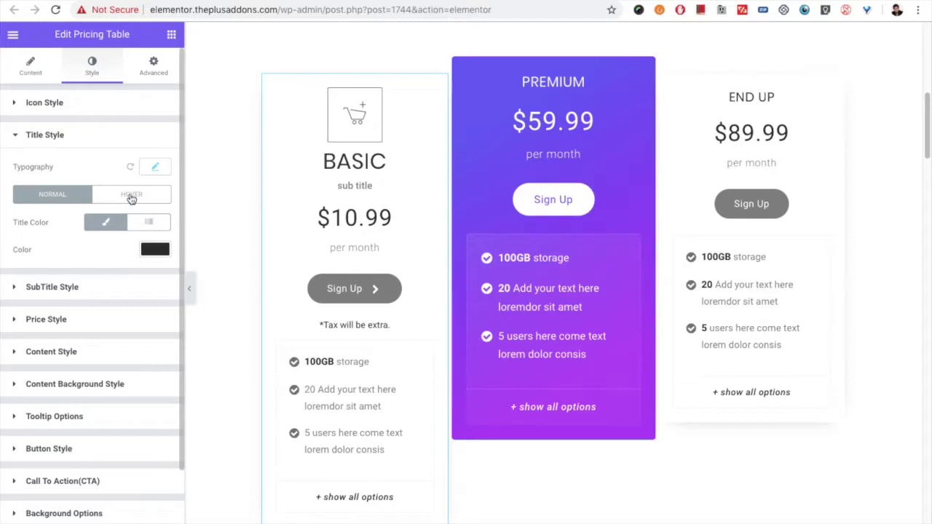
left_click(80, 286)
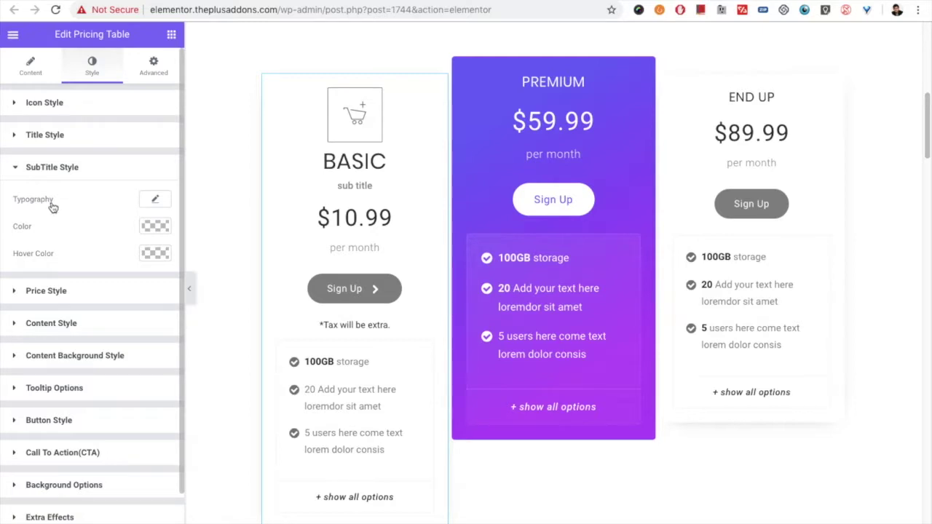
Review the Price Style settings, then expand Content Style for the feature list
left_click(71, 291)
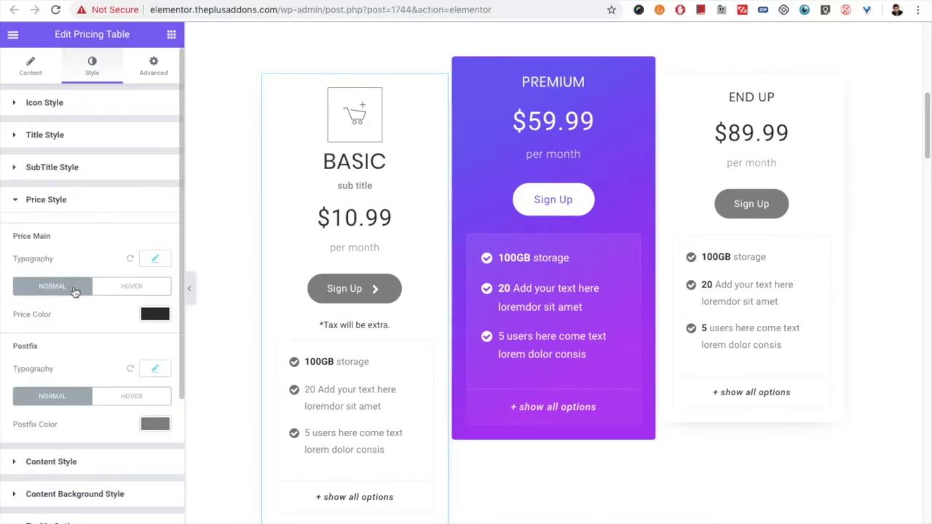
scroll(59, 297, "down", 5)
scroll(59, 300, "up", 1)
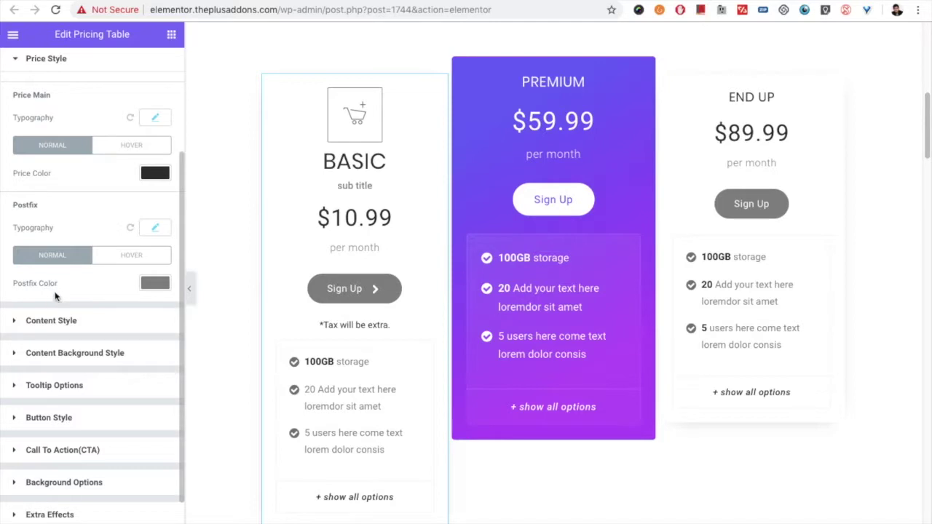
scroll(95, 299, "down", 1)
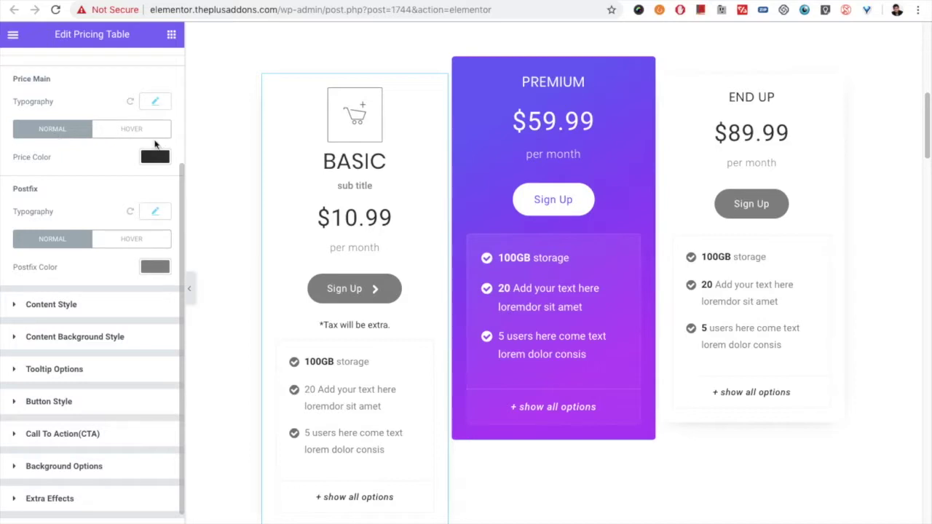
scroll(89, 290, "down", 1)
left_click(75, 291)
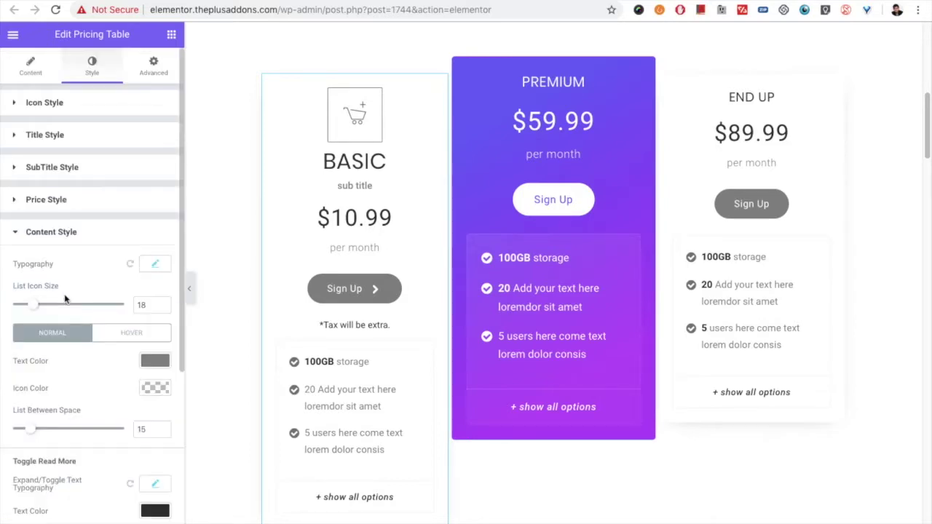
Check the list's hover colours and set List Between Space to 14
scroll(59, 295, "down", 4)
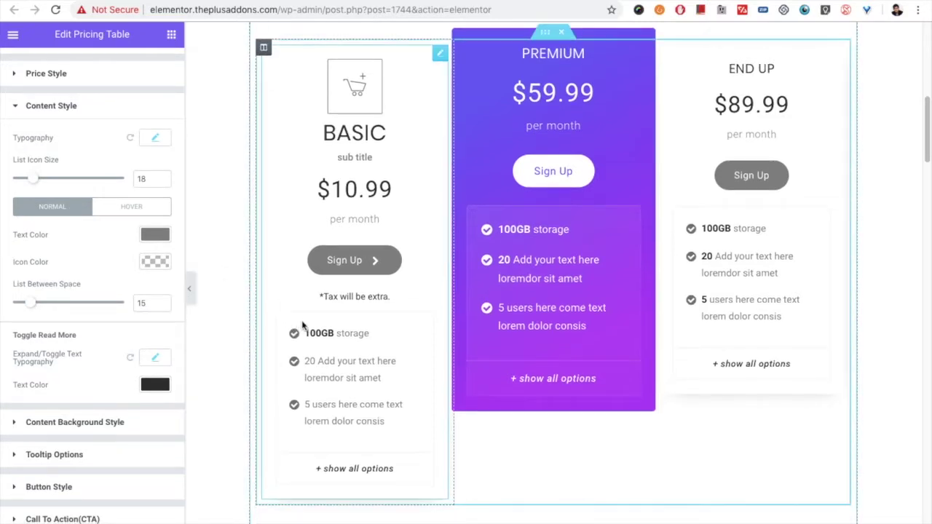
scroll(306, 319, "down", 2)
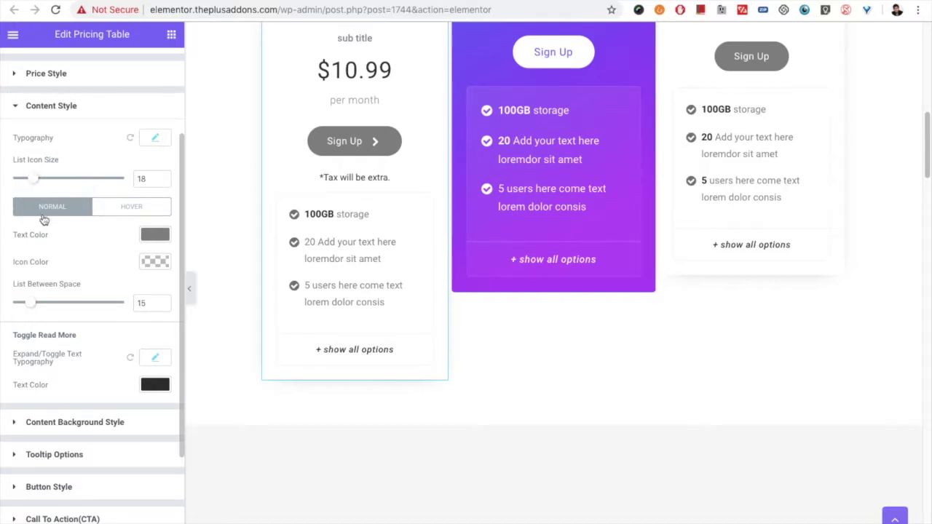
scroll(121, 255, "down", 1)
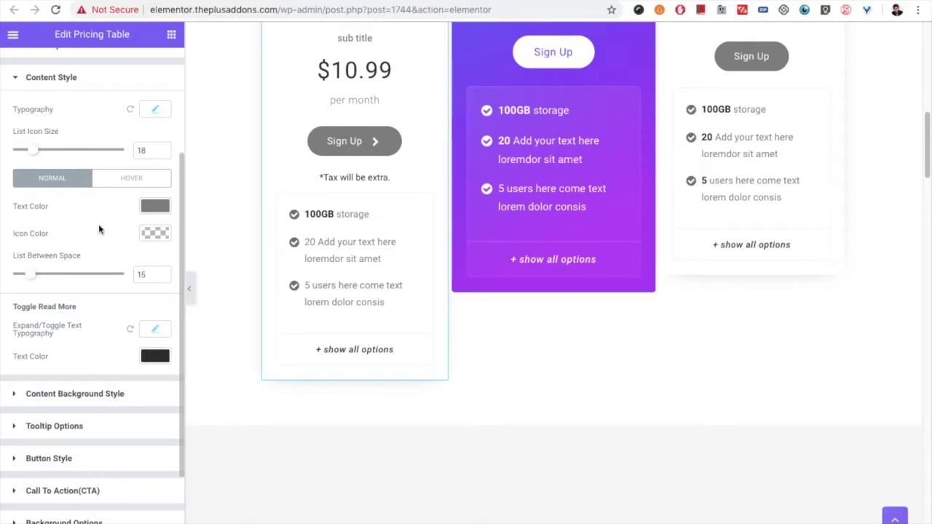
left_click(129, 177)
left_click(73, 183)
scroll(58, 291, "down", 1)
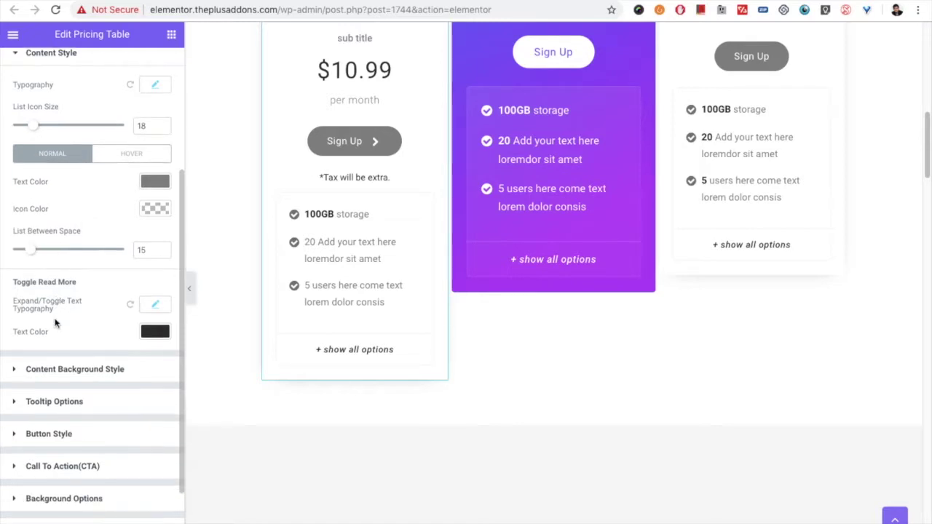
mouse_move(31, 252)
left_mouse_down()
mouse_move(56, 250)
mouse_move(29, 250)
left_mouse_up()
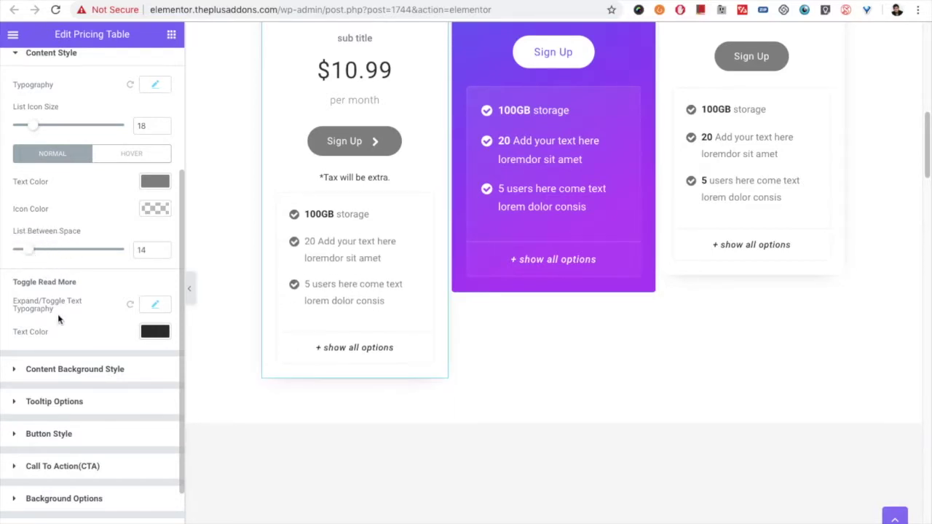
scroll(67, 323, "down", 2)
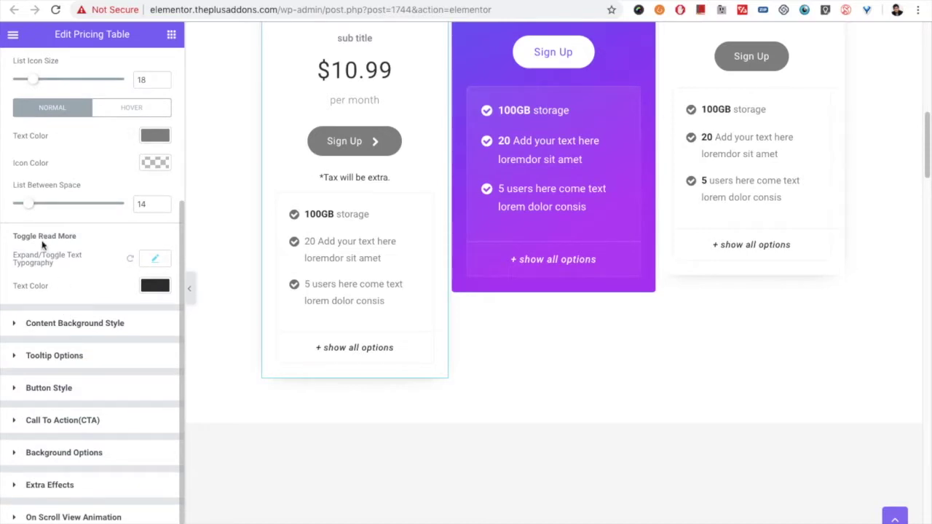
Set the Expand/Toggle Text typography family to Roboto Mono
left_click(155, 259)
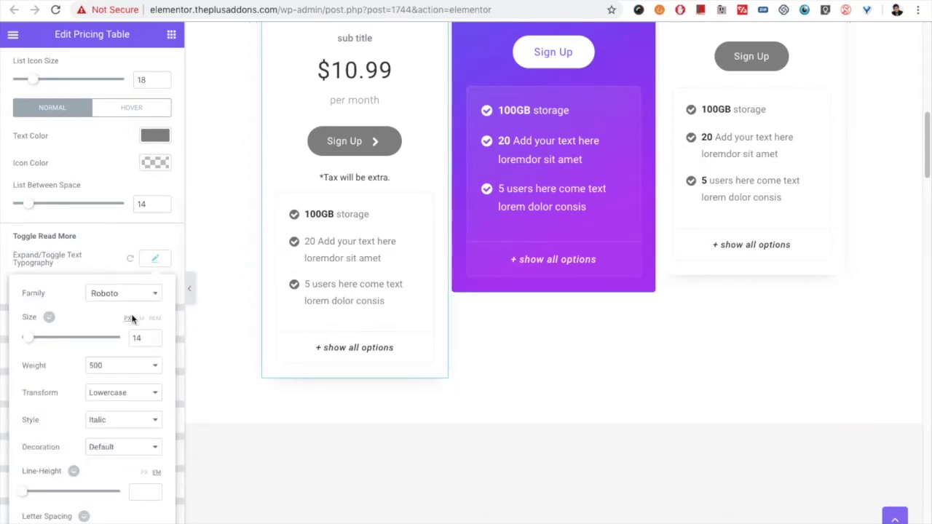
left_click(118, 295)
left_click(119, 404)
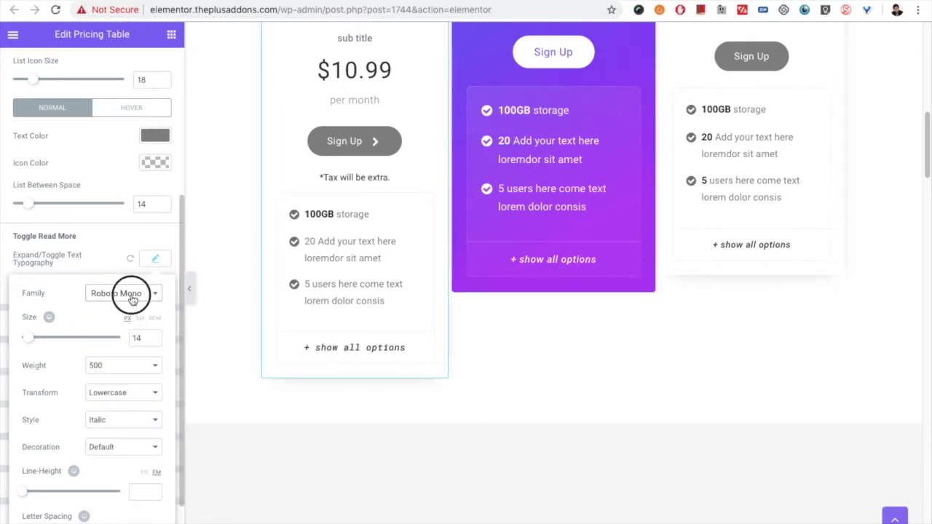
left_click(132, 299)
left_click(118, 293)
left_click(155, 259)
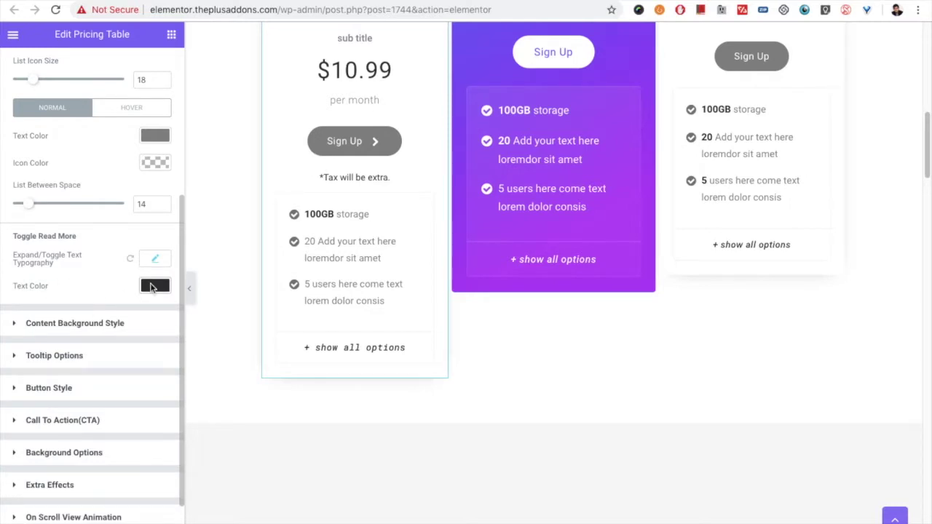
left_click(64, 323)
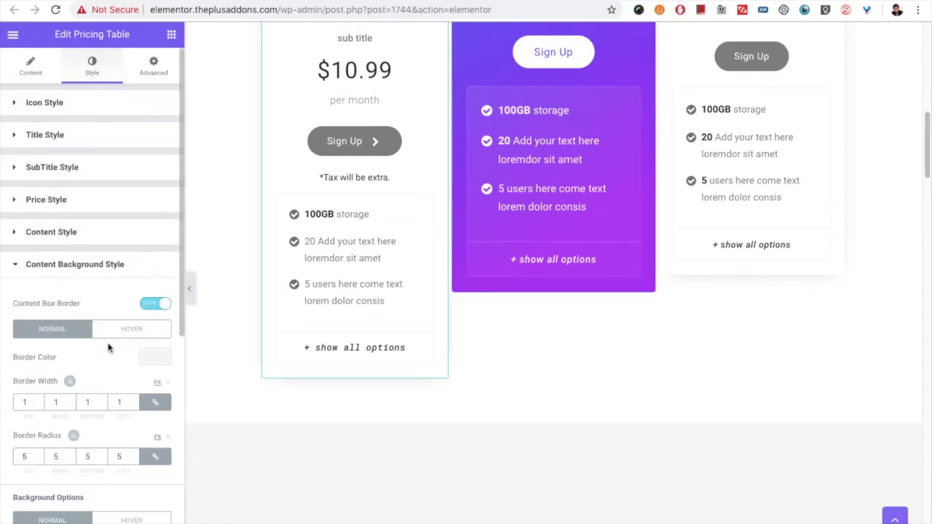
Look over the content box border, radius, background and box shadow options, then expand Tooltip Options
scroll(73, 342, "down", 2)
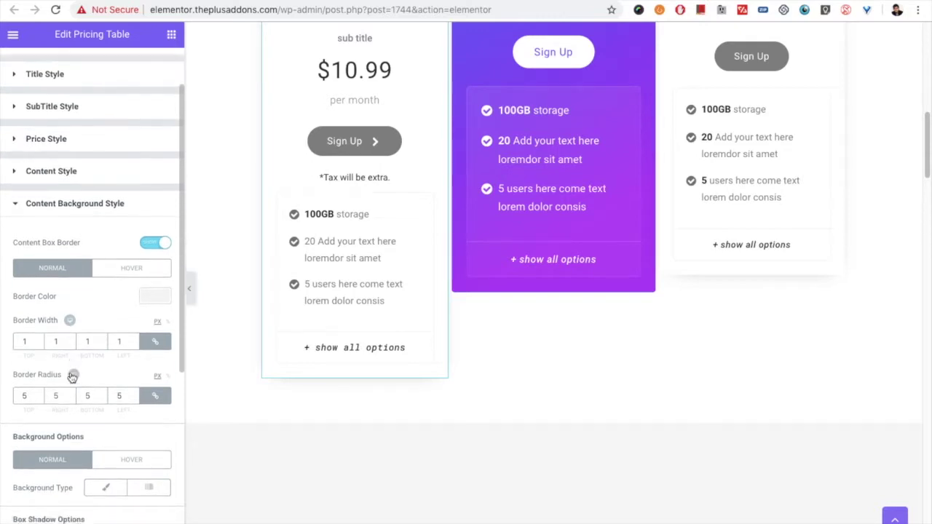
scroll(73, 375, "down", 1)
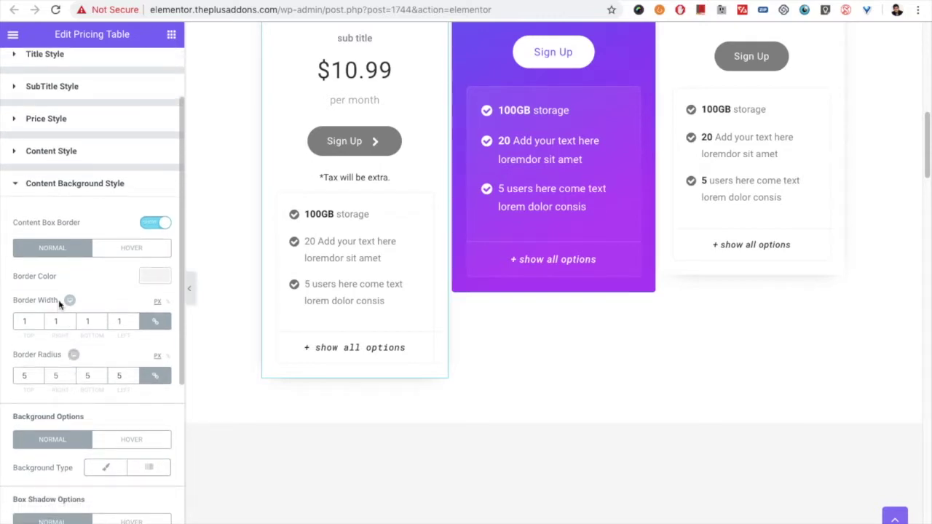
scroll(65, 294, "down", 1)
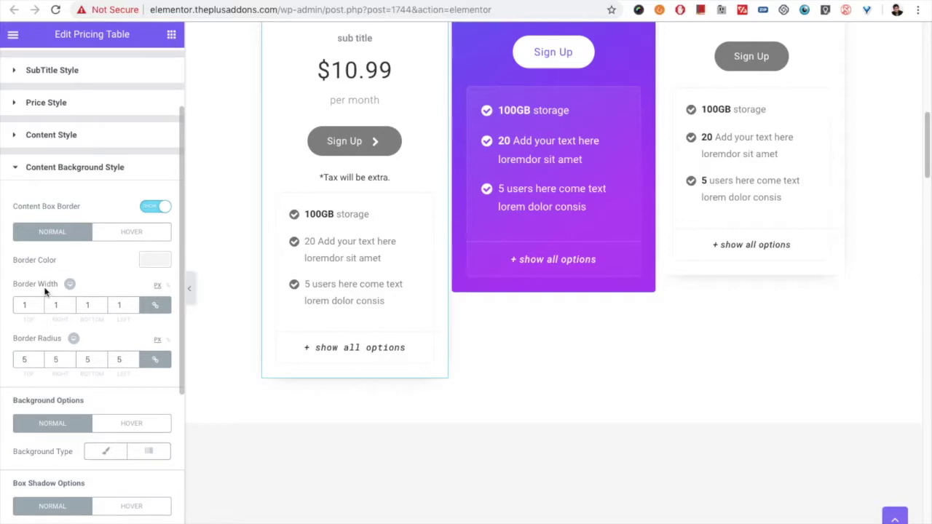
scroll(44, 354, "down", 3)
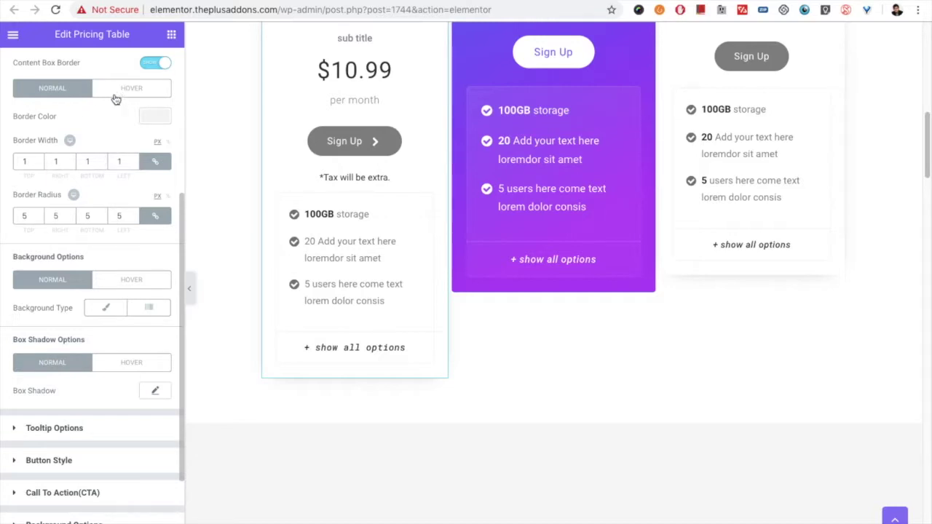
scroll(137, 96, "up", 1)
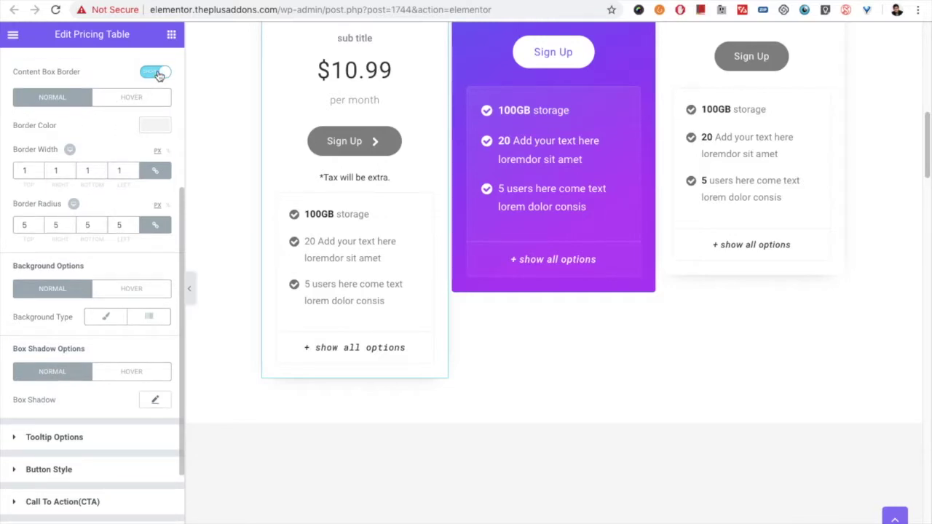
scroll(77, 295, "down", 2)
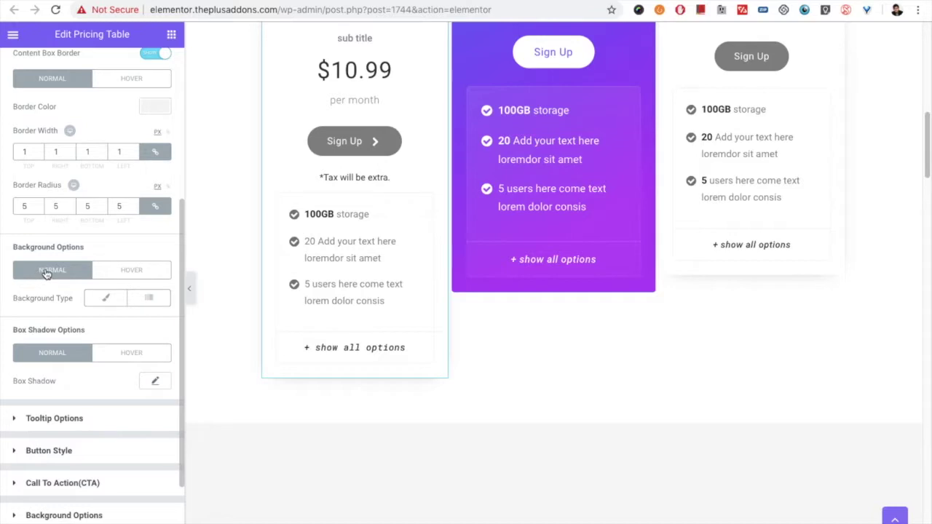
scroll(46, 273, "down", 2)
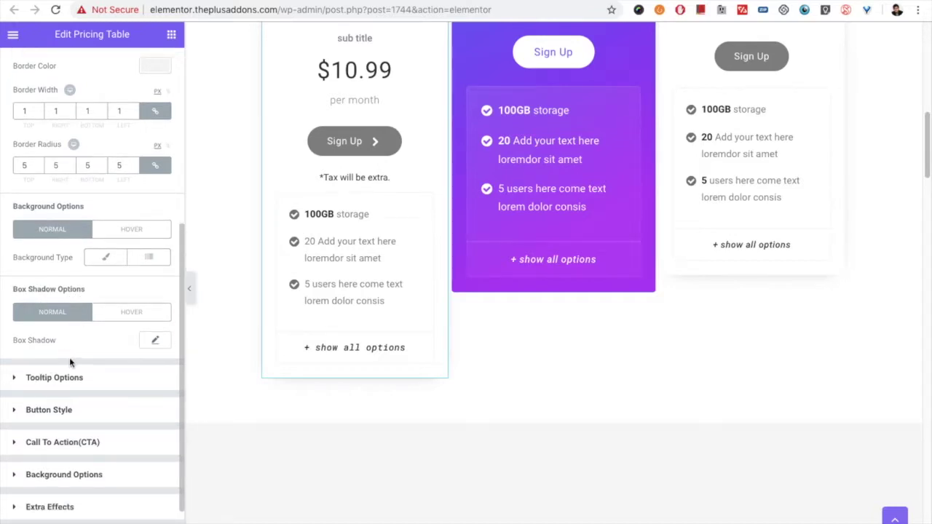
scroll(66, 363, "down", 1)
left_click(66, 353)
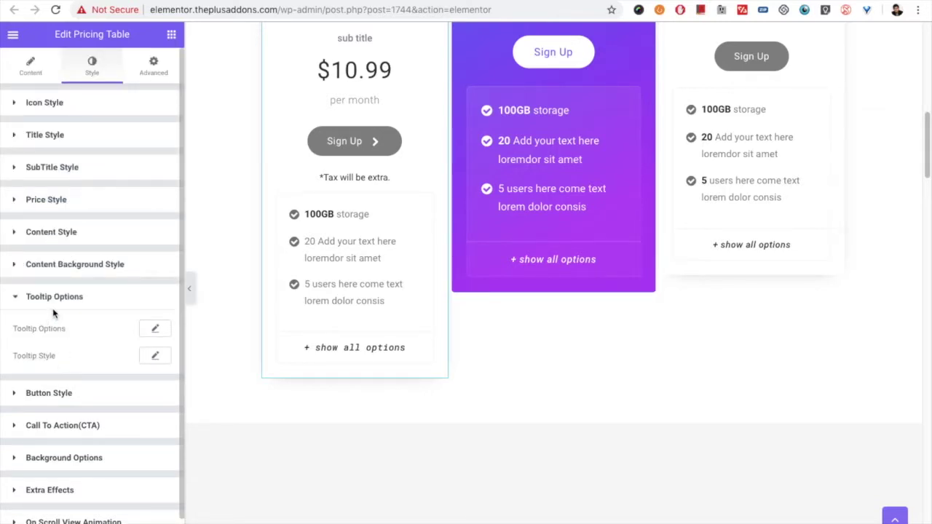
left_click(154, 328)
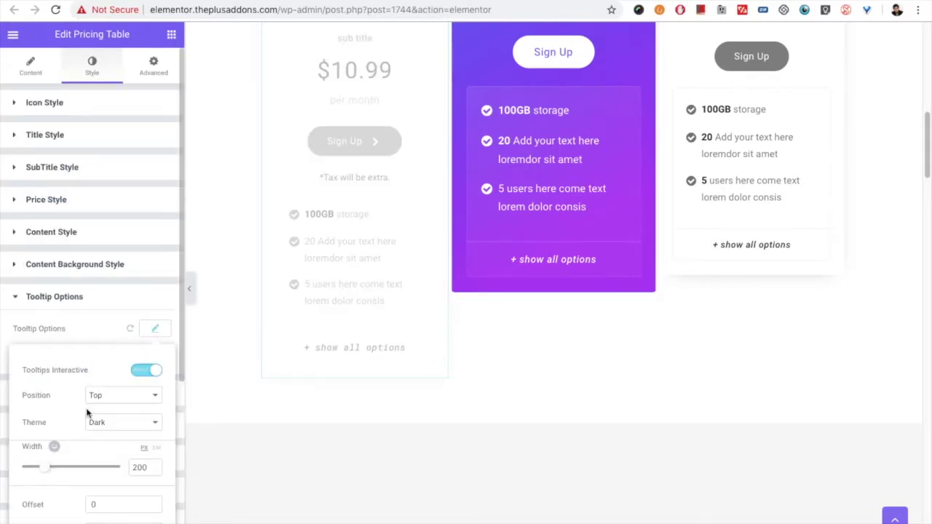
scroll(85, 407, "down", 5)
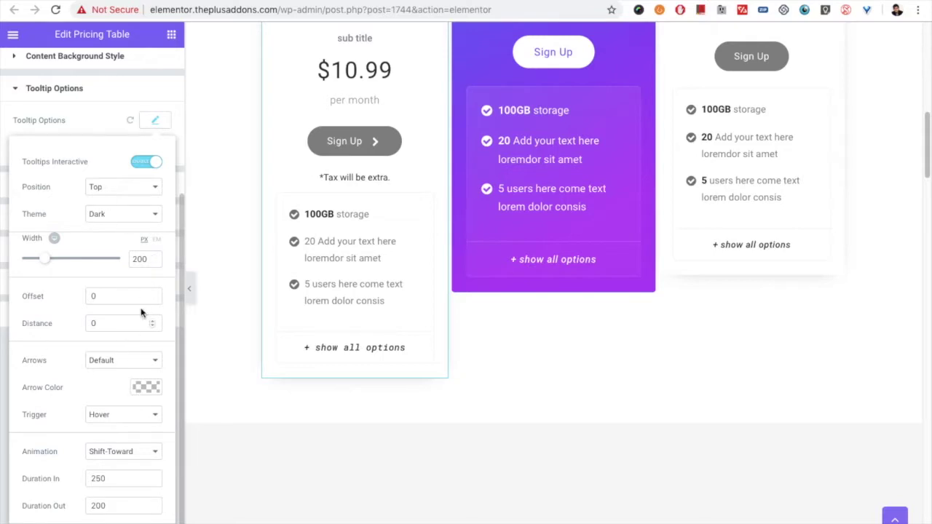
left_click(156, 122)
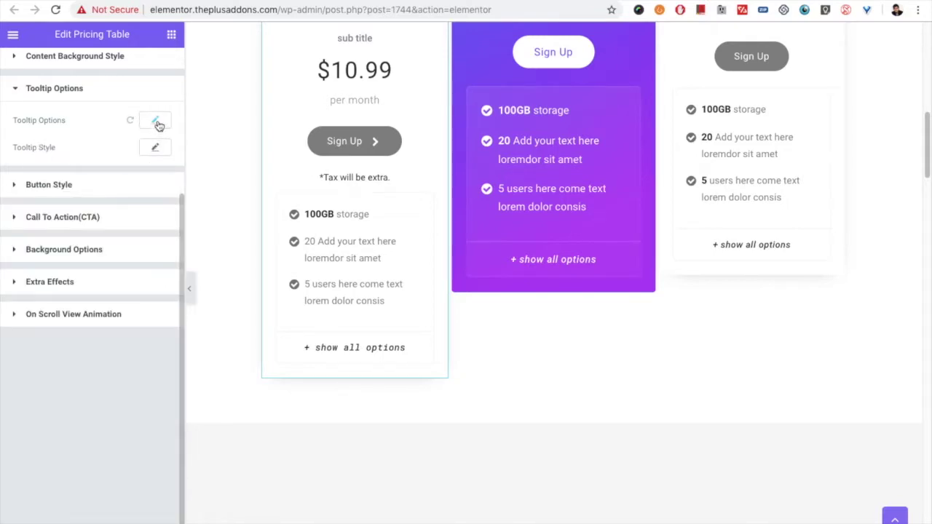
left_click(157, 123)
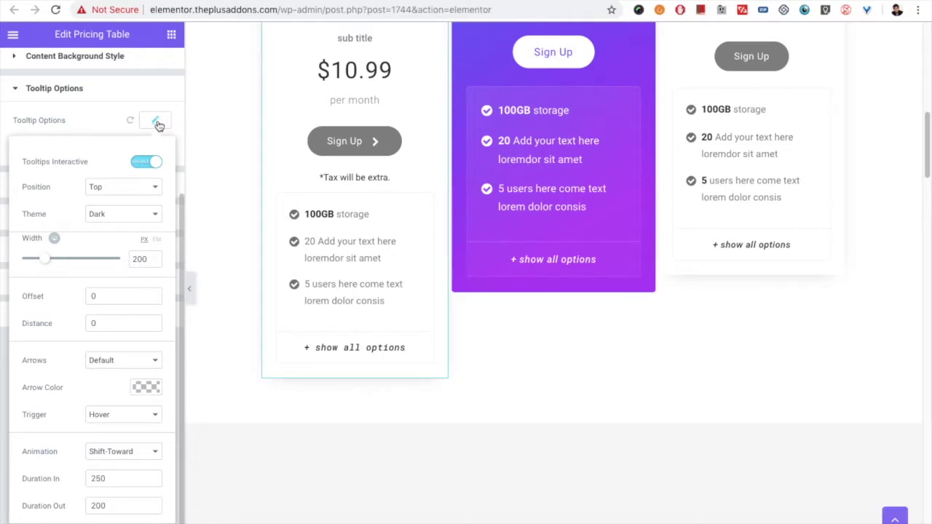
left_click(157, 124)
left_click(164, 150)
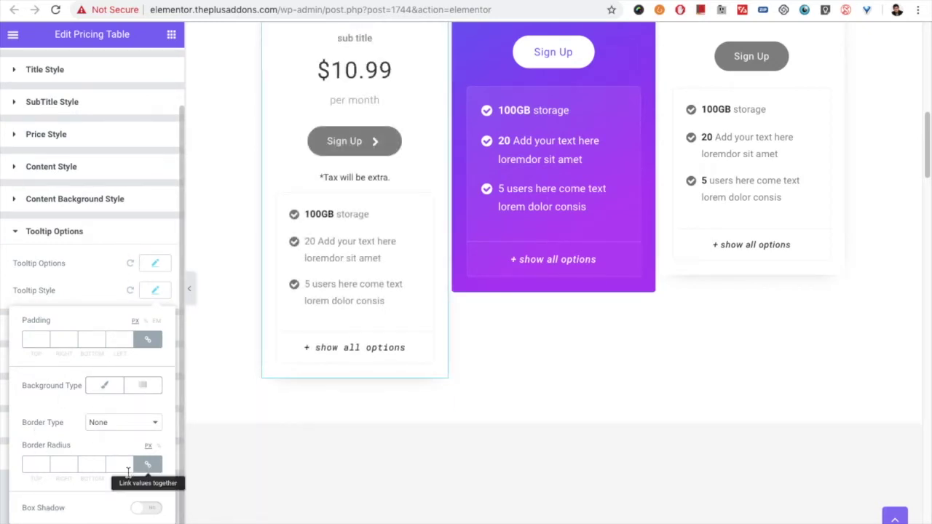
left_click(155, 290)
left_click(70, 331)
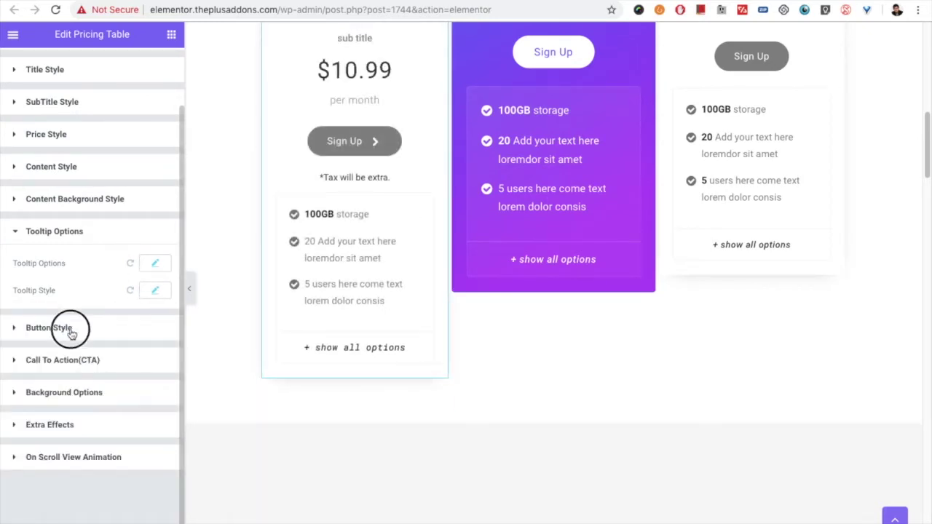
Adjust the Button Above Space value in Button Style
scroll(77, 339, "down", 2)
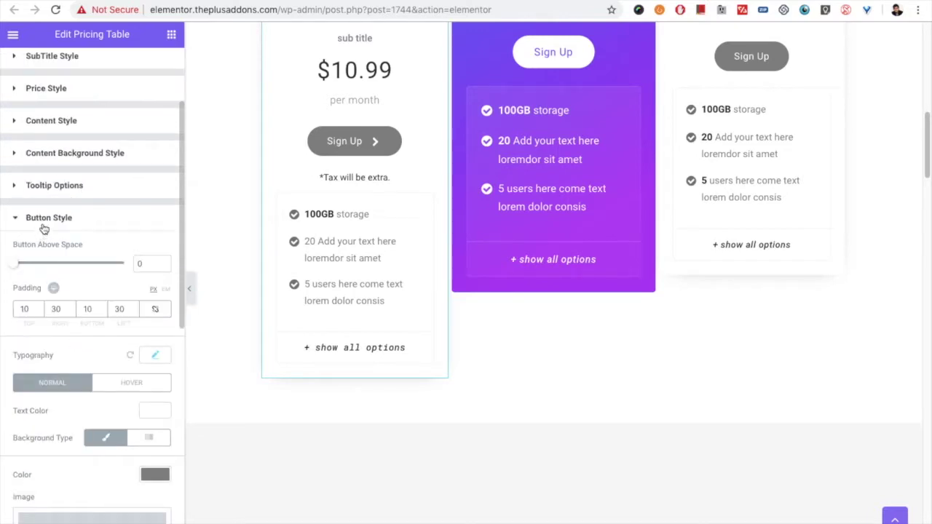
scroll(94, 308, "down", 3)
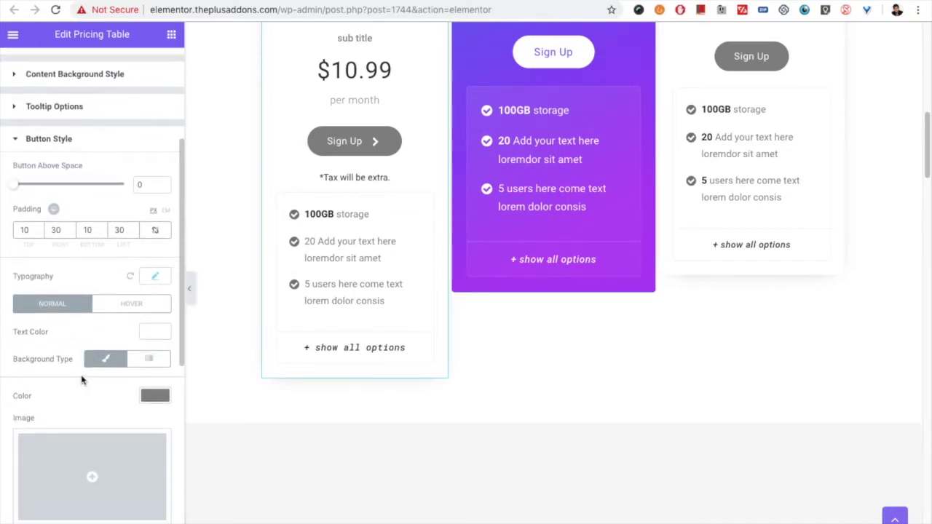
scroll(82, 379, "down", 1)
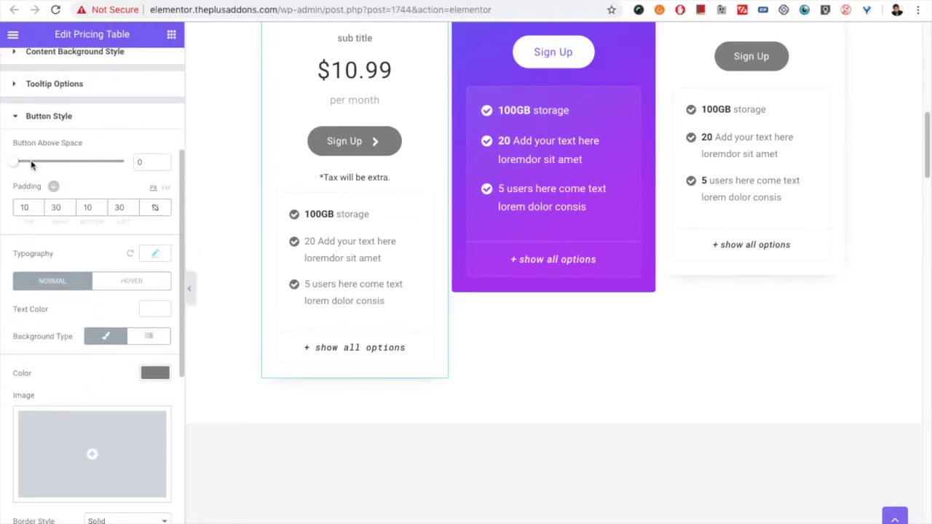
mouse_move(15, 163)
left_mouse_down()
mouse_move(30, 167)
mouse_move(2, 160)
mouse_move(80, 169)
mouse_move(14, 162)
left_mouse_up()
double_click(150, 164)
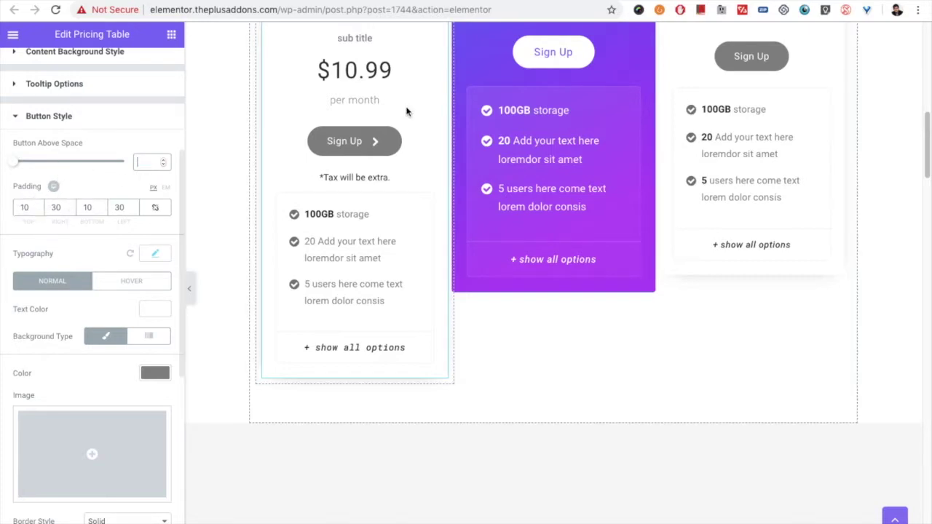
Look over the remaining button options and expand the Call To Action (CTA) styling
scroll(100, 249, "down", 4)
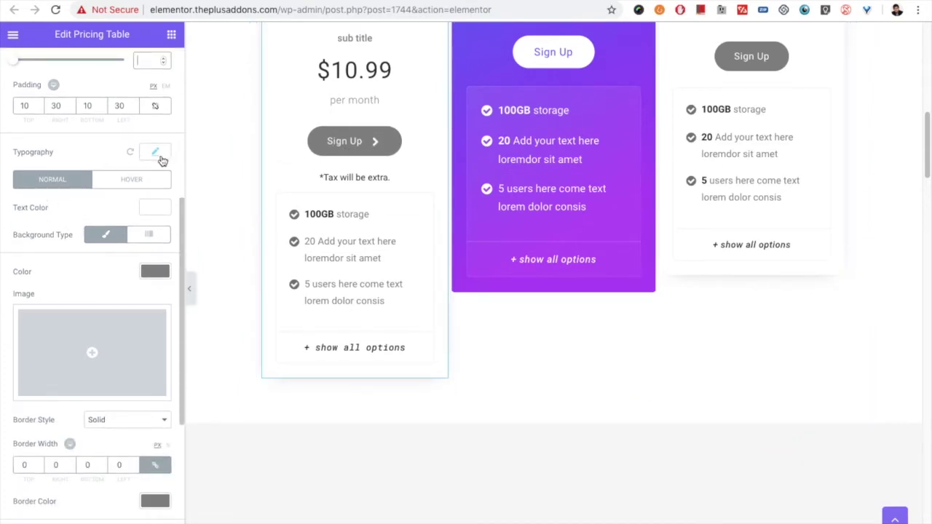
scroll(109, 221, "down", 1)
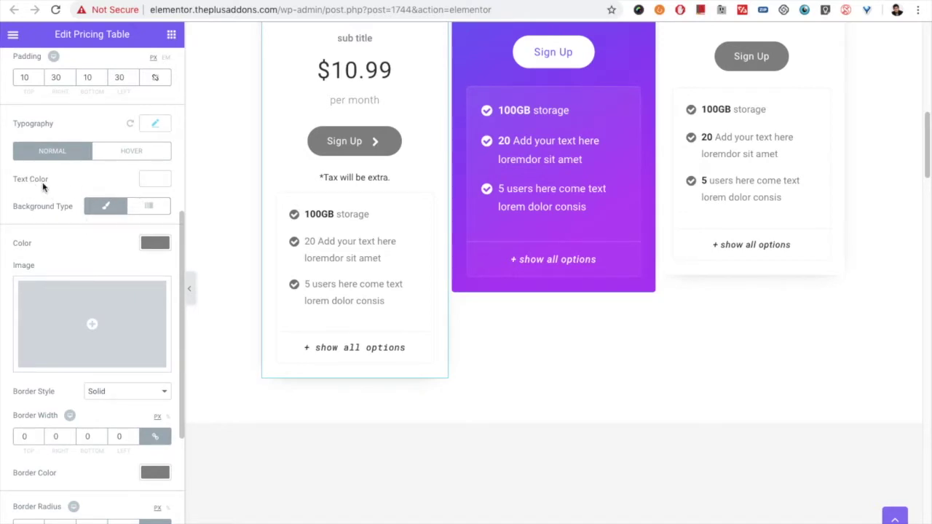
scroll(54, 249, "down", 4)
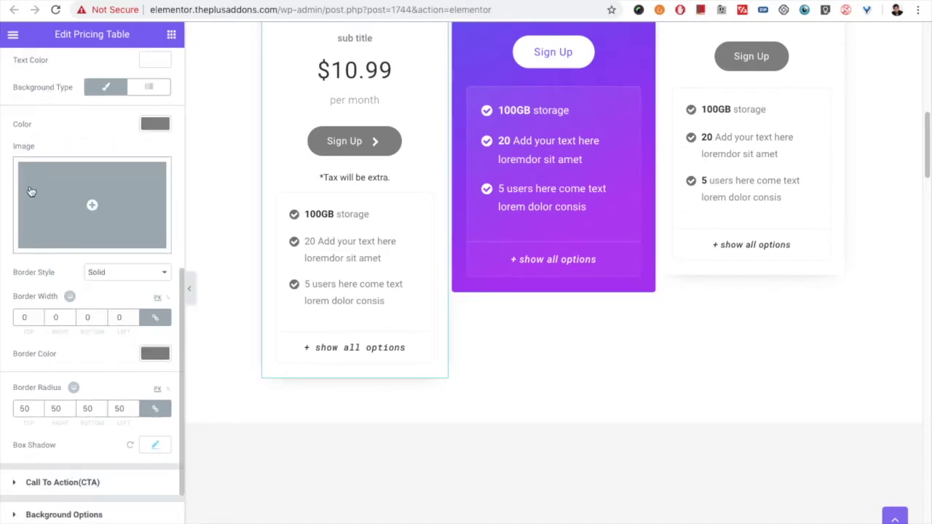
scroll(76, 242, "down", 1)
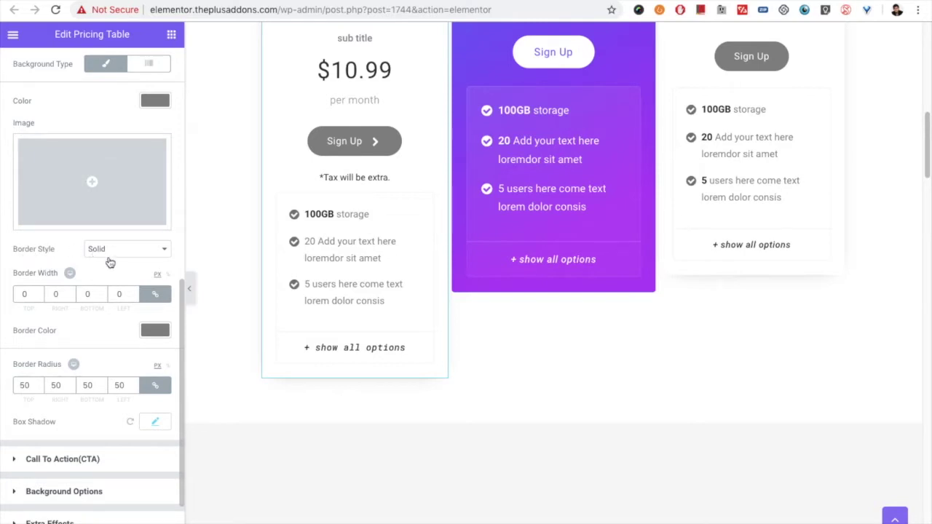
scroll(29, 273, "down", 1)
scroll(40, 315, "down", 1)
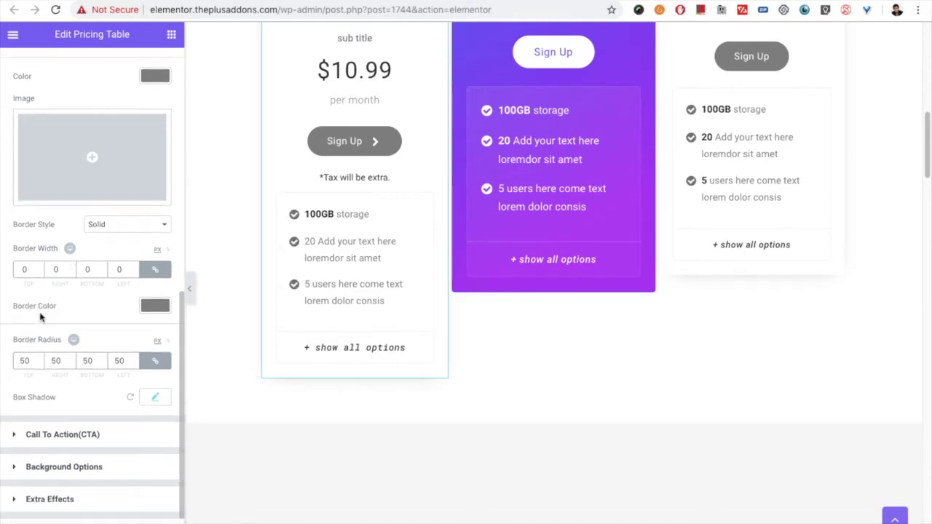
scroll(74, 306, "down", 1)
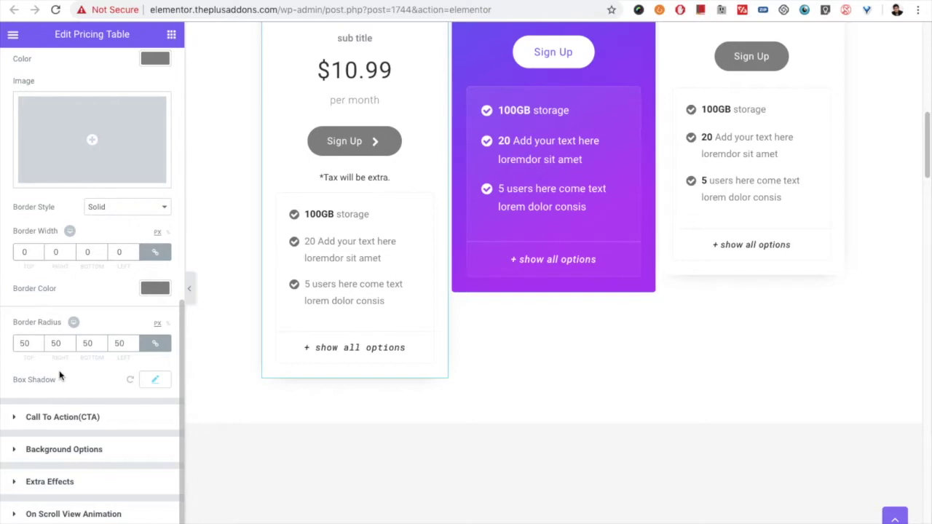
left_click(60, 417)
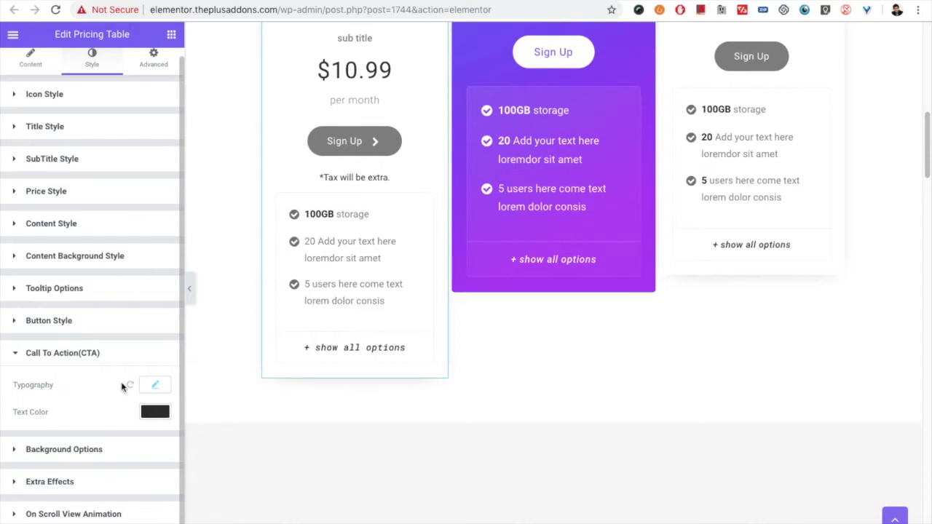
Set the '*Tax will be extra.' note's typography size to 11
left_click(157, 388)
scroll(80, 408, "down", 3)
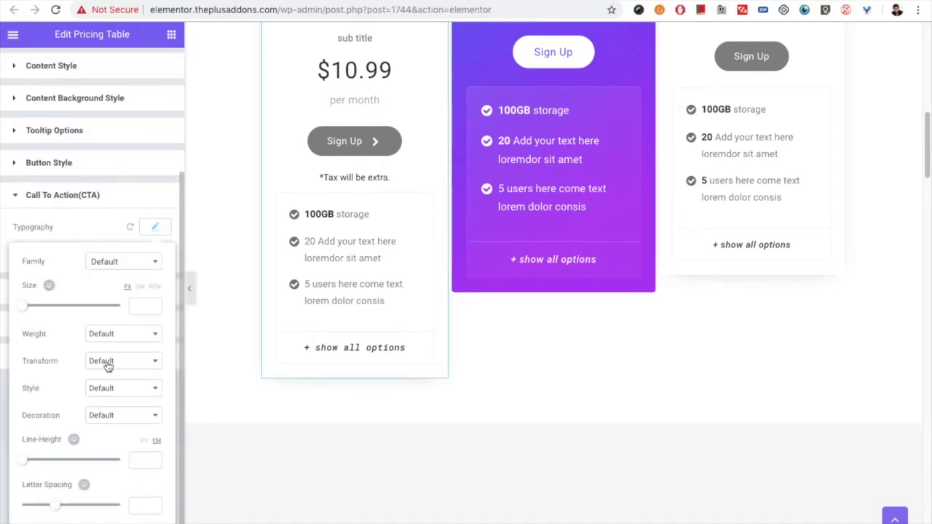
mouse_move(27, 309)
left_mouse_down()
mouse_move(42, 303)
mouse_move(28, 307)
left_mouse_up()
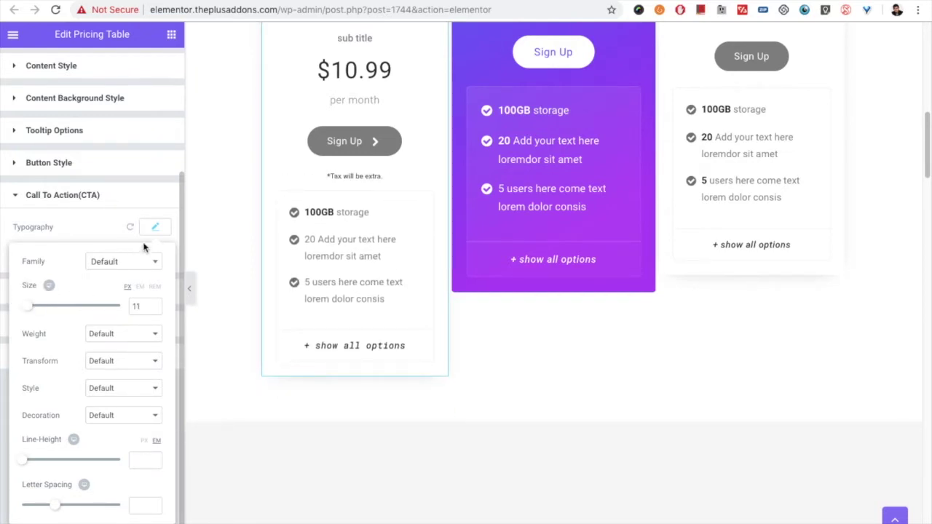
left_click(160, 229)
left_click(79, 301)
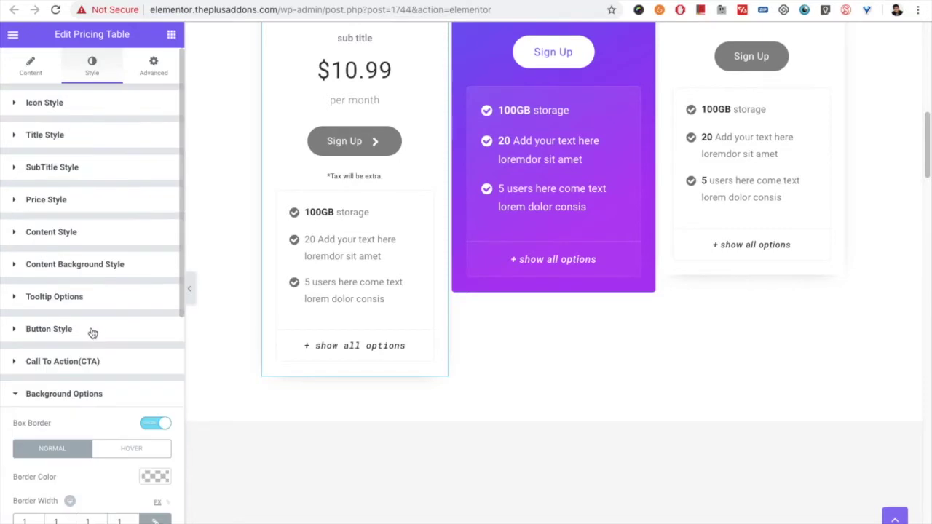
Review Box Border, Background and Box Shadow options, then expand Extra Effects showing Scale Zoom 1
scroll(87, 332, "down", 4)
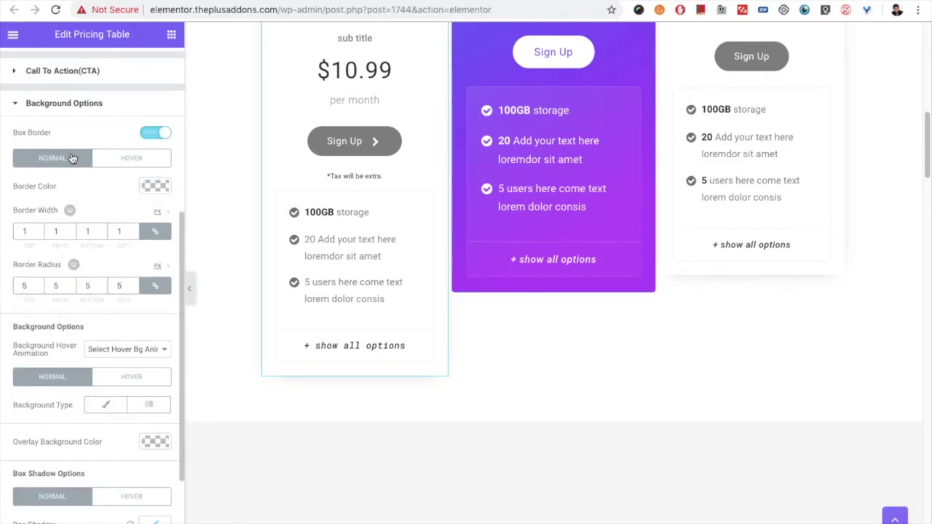
scroll(103, 231, "down", 1)
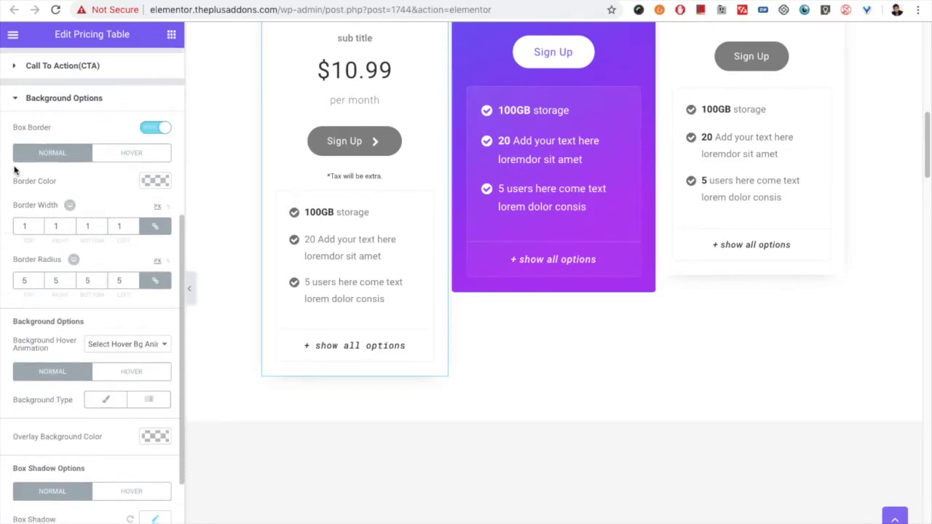
scroll(64, 342, "down", 1)
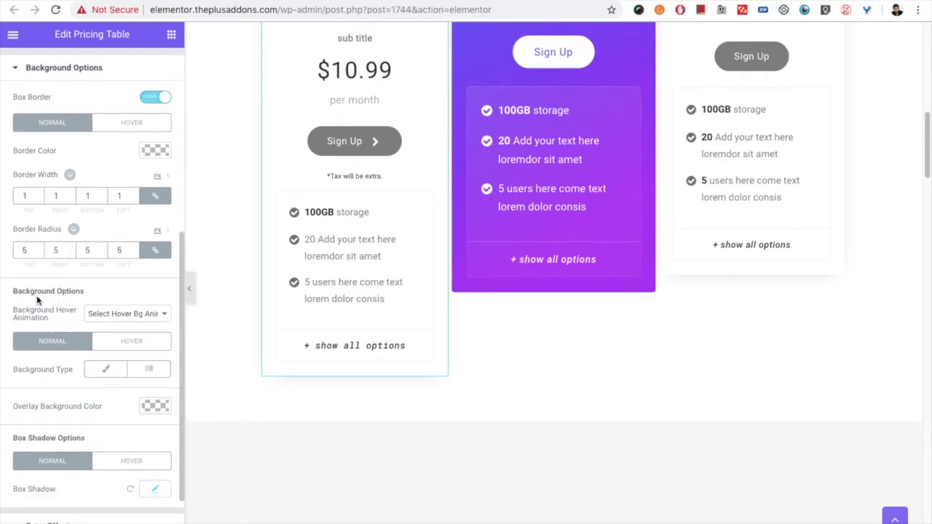
scroll(51, 378, "down", 1)
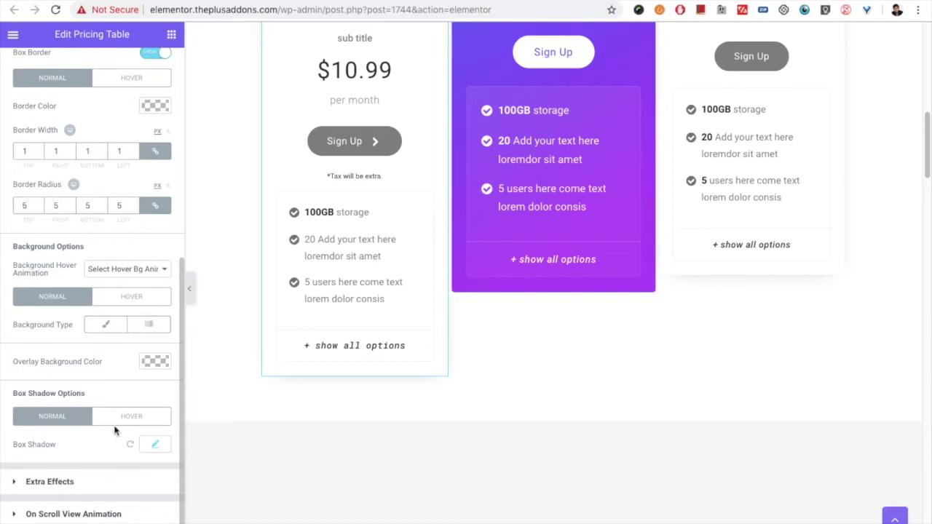
left_click(67, 486)
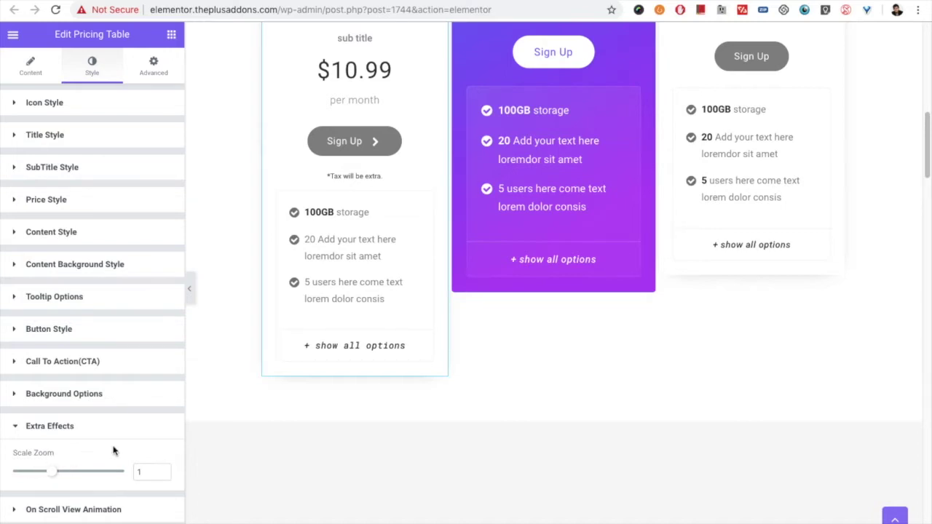
scroll(524, 218, "up", 1)
scroll(542, 218, "up", 1)
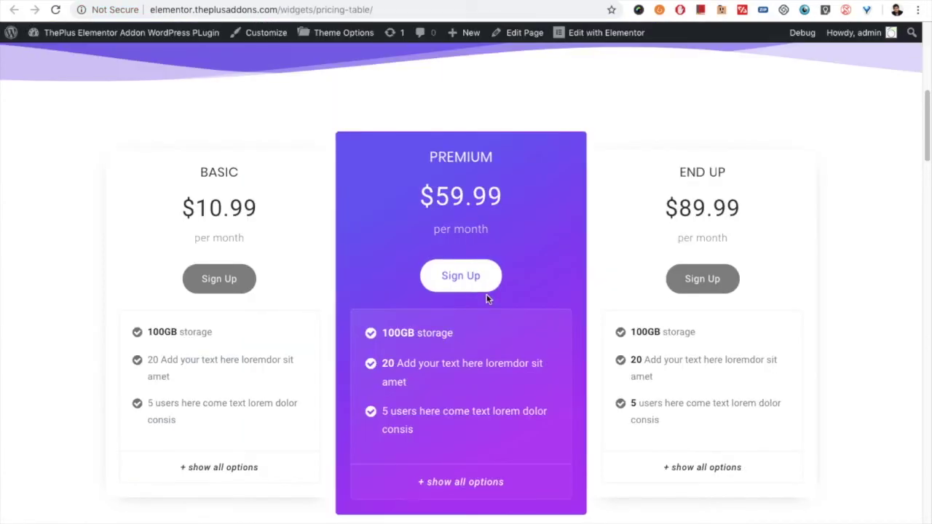
scroll(484, 295, "down", 4)
scroll(488, 301, "down", 2)
scroll(488, 300, "up", 6)
scroll(490, 297, "down", 1)
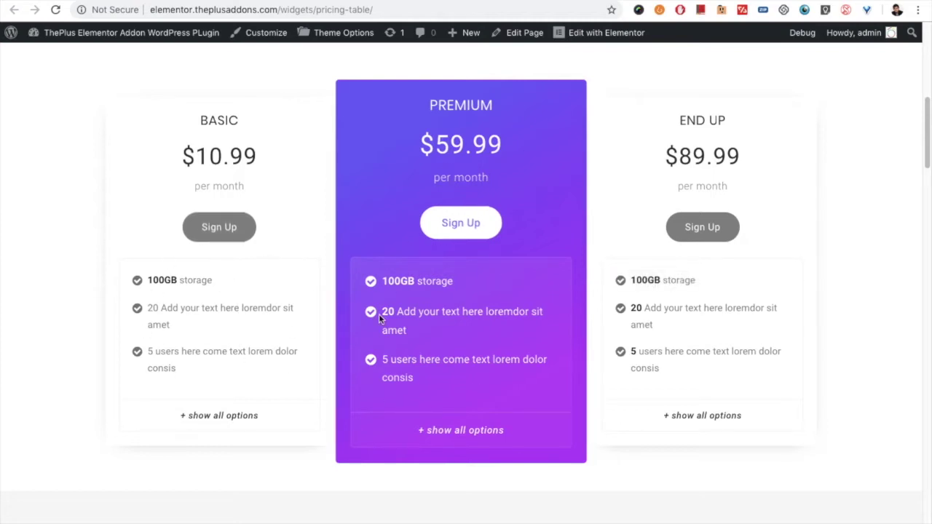
mouse_move(451, 329)
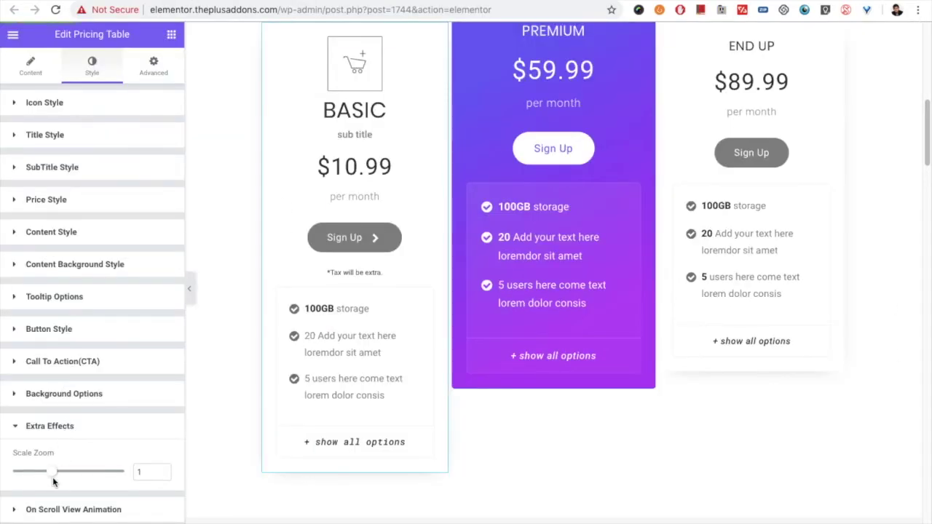
Set Scale Zoom to 0.95 and expand the On Scroll View Animation settings
mouse_move(52, 477)
left_mouse_down()
mouse_move(41, 475)
mouse_move(87, 474)
mouse_move(40, 477)
mouse_move(47, 473)
left_mouse_up()
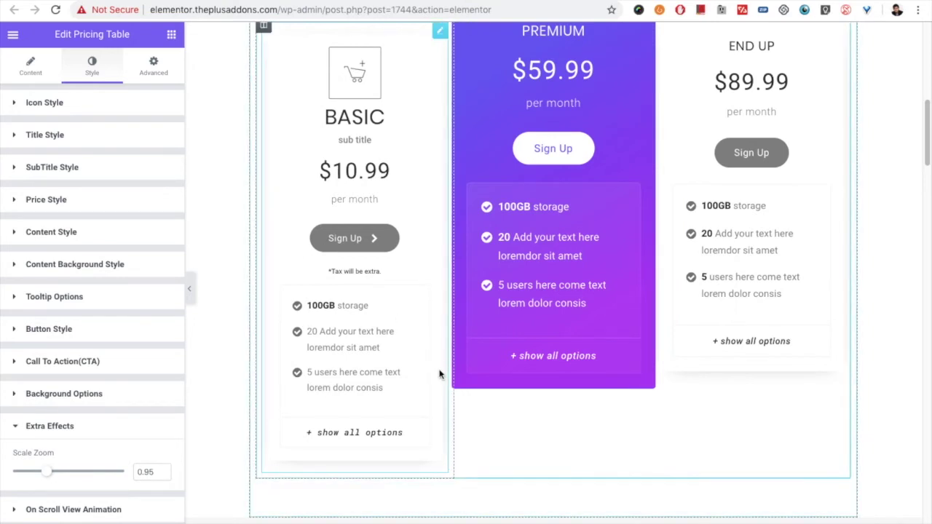
left_click(78, 430)
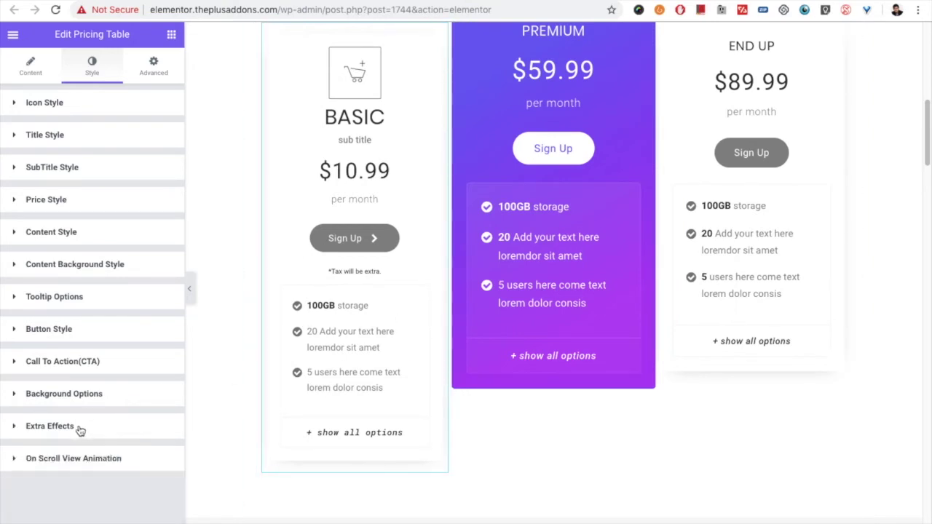
left_click(70, 458)
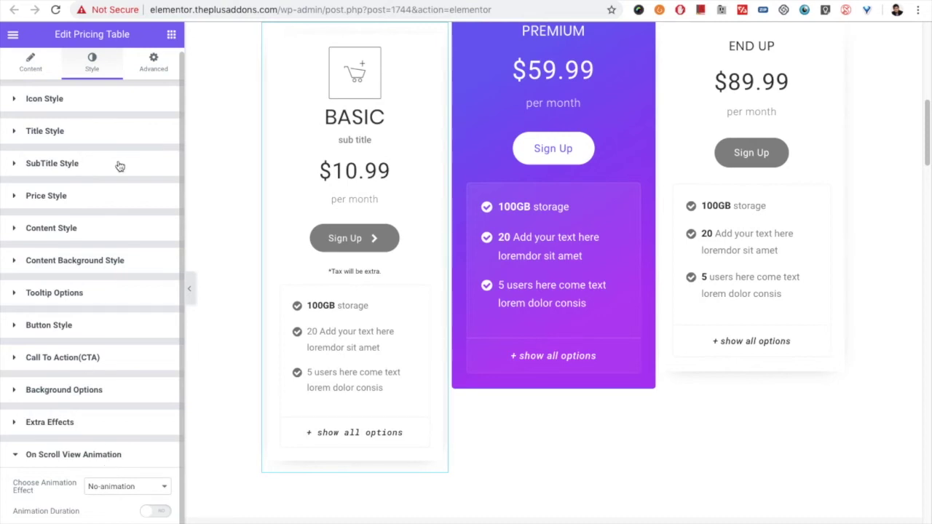
Show the Advanced tab's Plus Extras toggles such as Magic Scroll, Tooltip and Tilt 3D Parallax
left_click(155, 67)
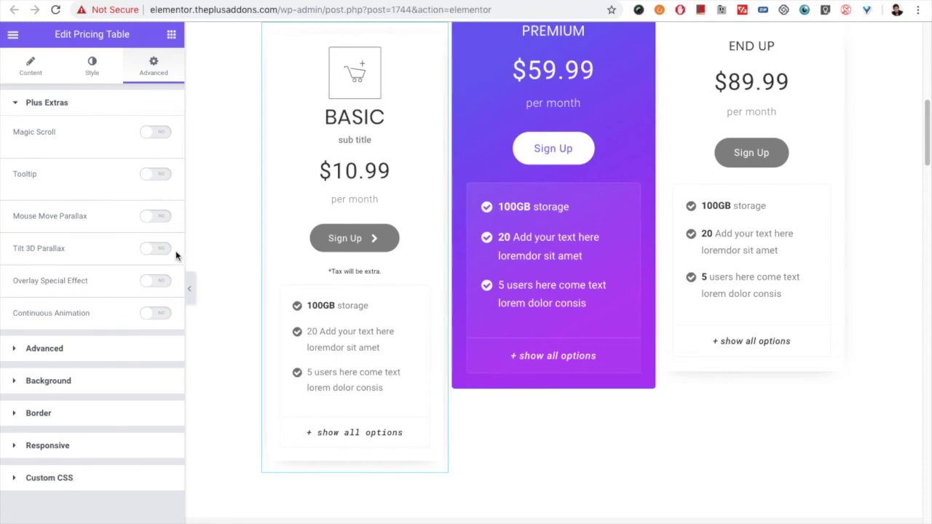
scroll(547, 273, "up", 10)
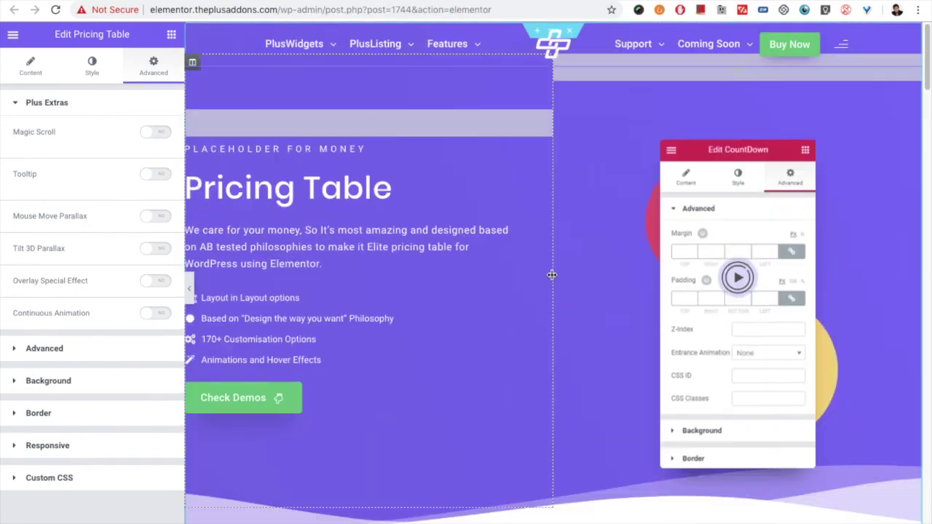